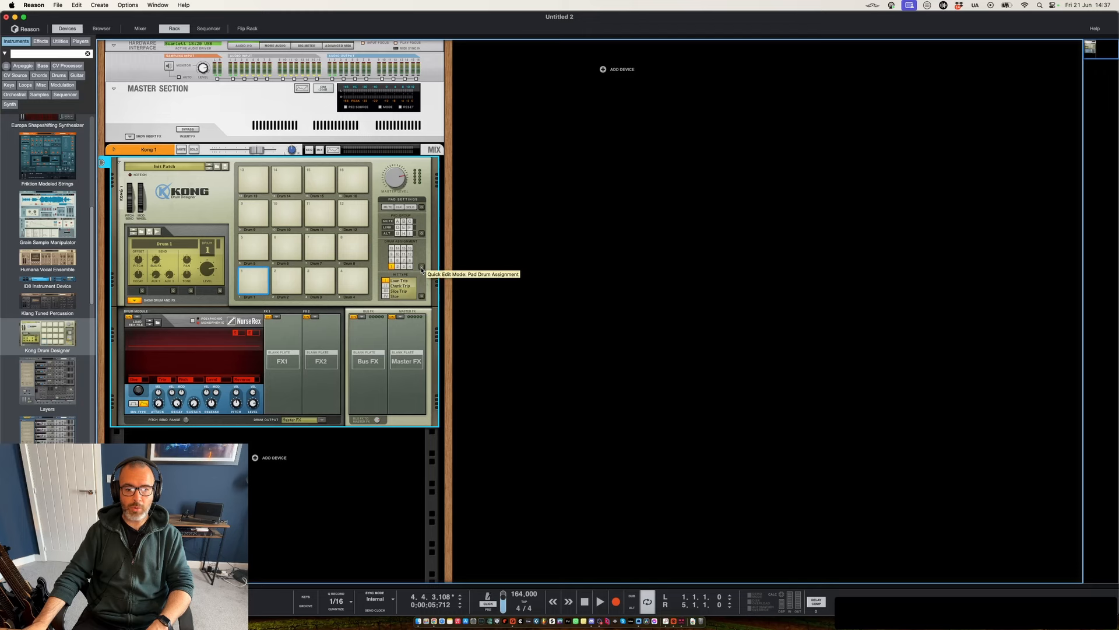
# Assign the pads of Kong 1 to drum 1 using Quick Edit Mode for pad drum assignment
pyautogui.click(421, 269)
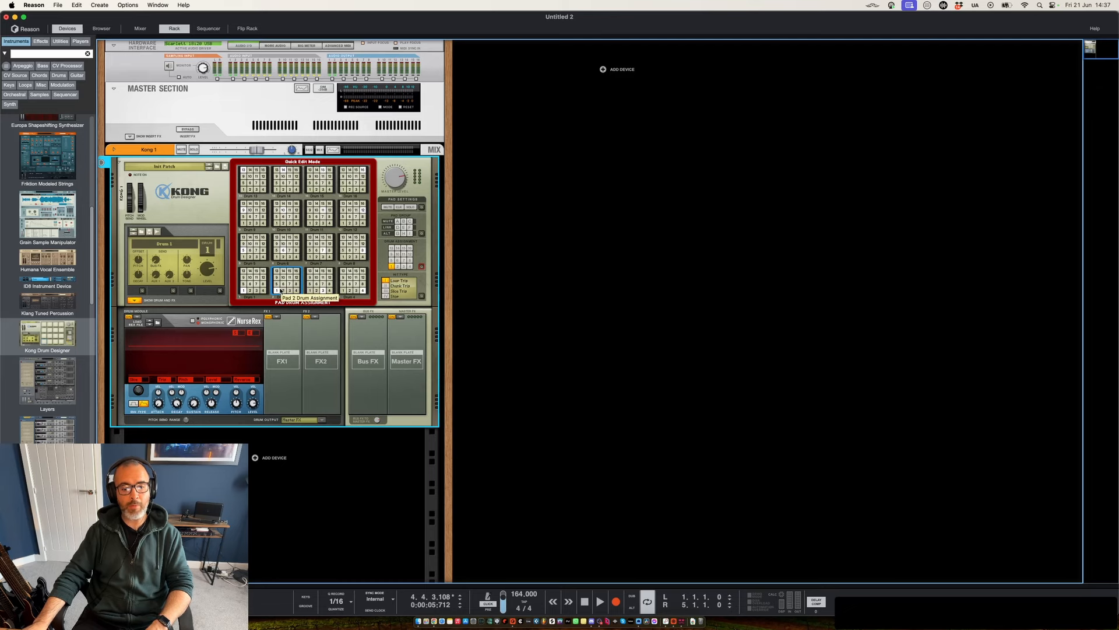
pyautogui.click(313, 292)
pyautogui.click(345, 290)
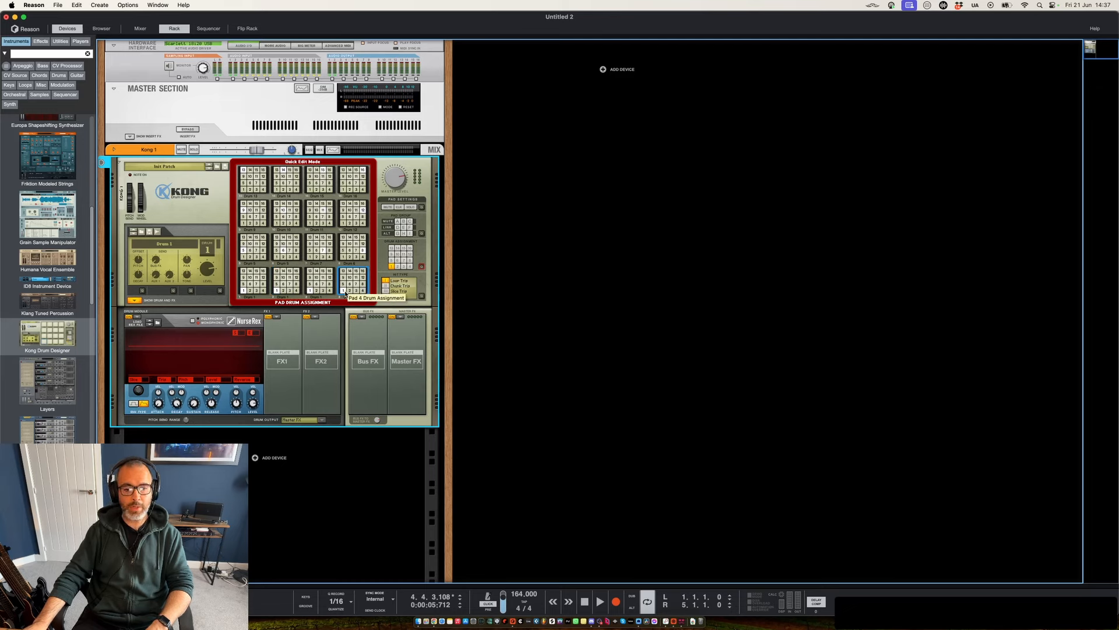
pyautogui.click(348, 257)
pyautogui.click(344, 257)
pyautogui.click(309, 257)
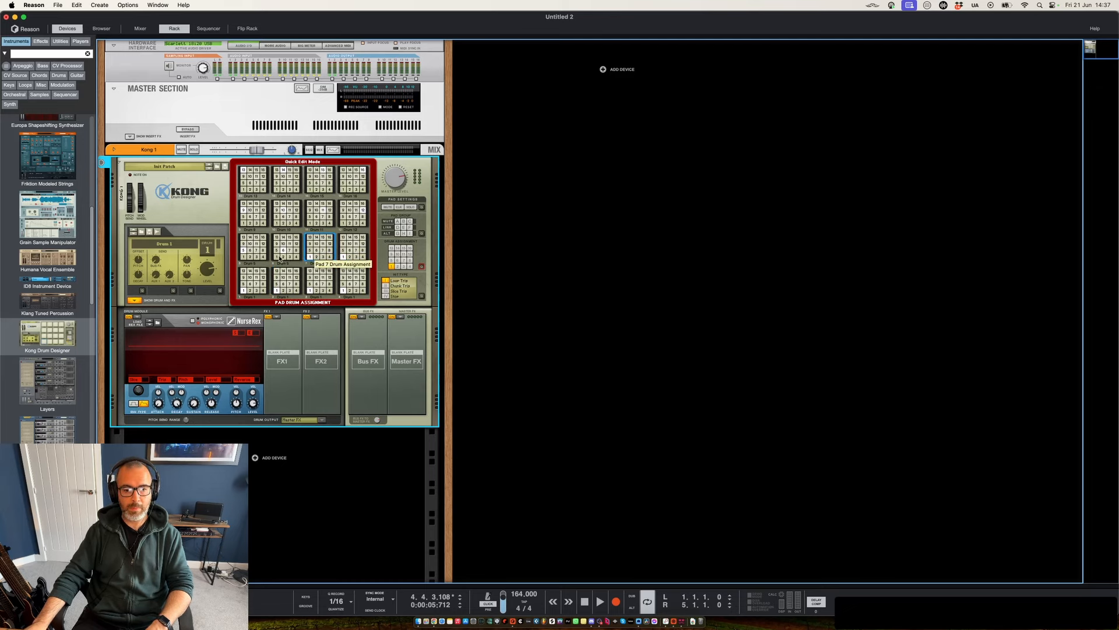
pyautogui.click(277, 257)
pyautogui.click(243, 258)
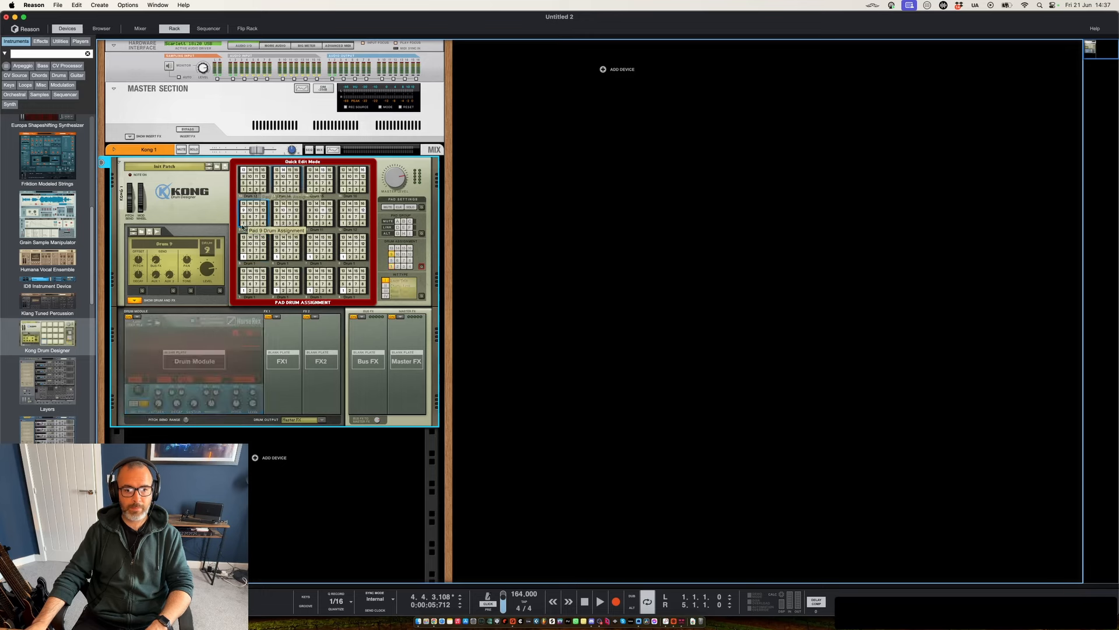
pyautogui.click(244, 189)
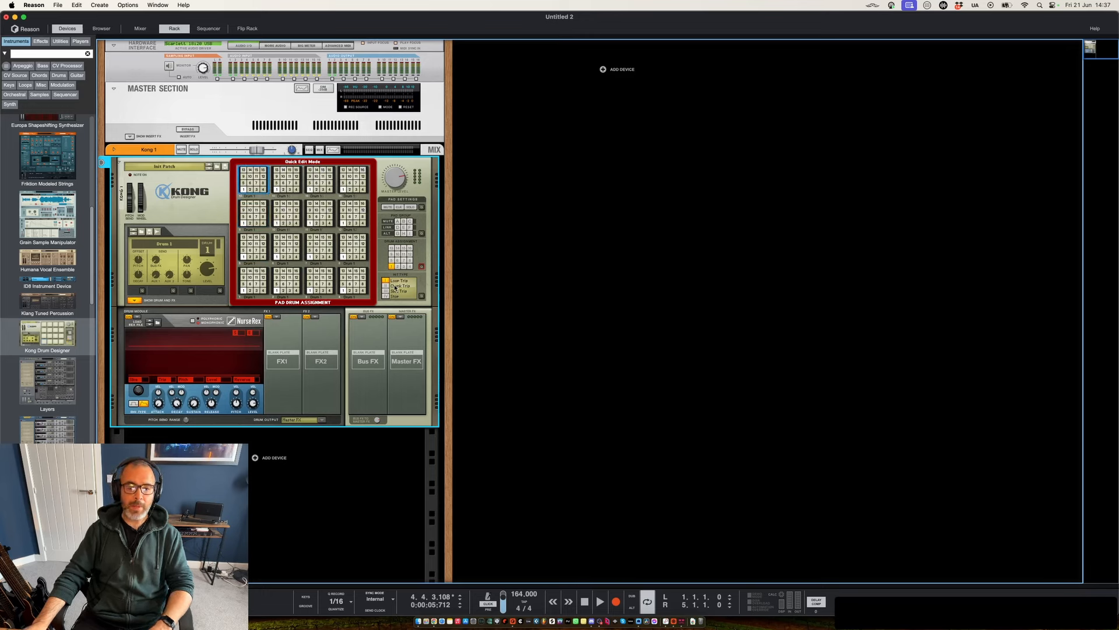
# Set the hit type of Kong 1's pads to Chunk Trig using Quick Edit Mode for pad hit assignment
pyautogui.moveTo(409, 282)
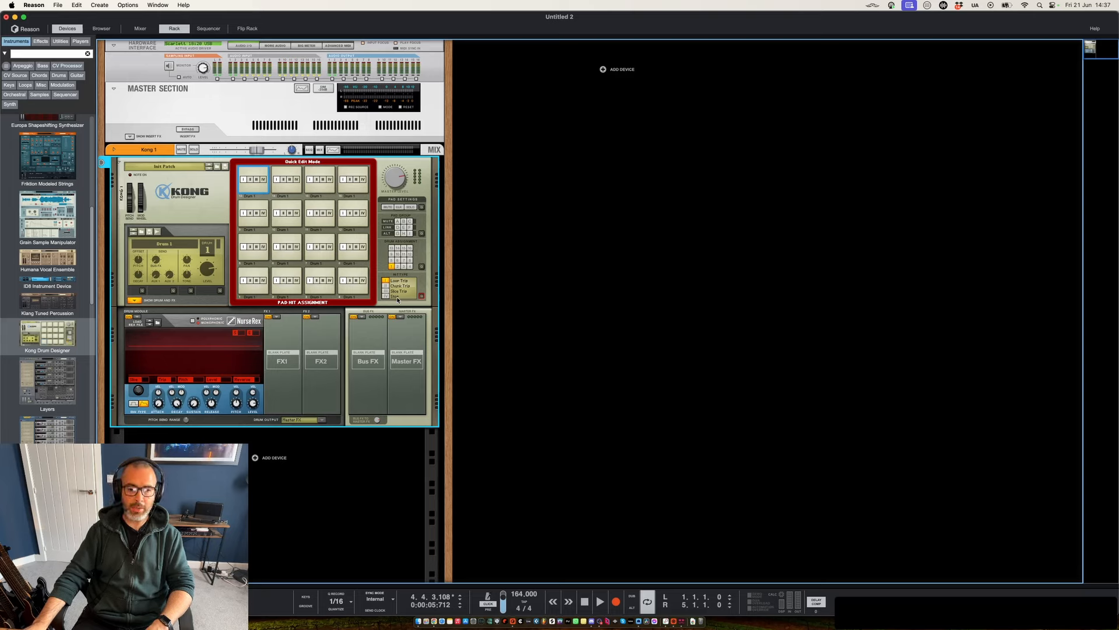
pyautogui.click(253, 280)
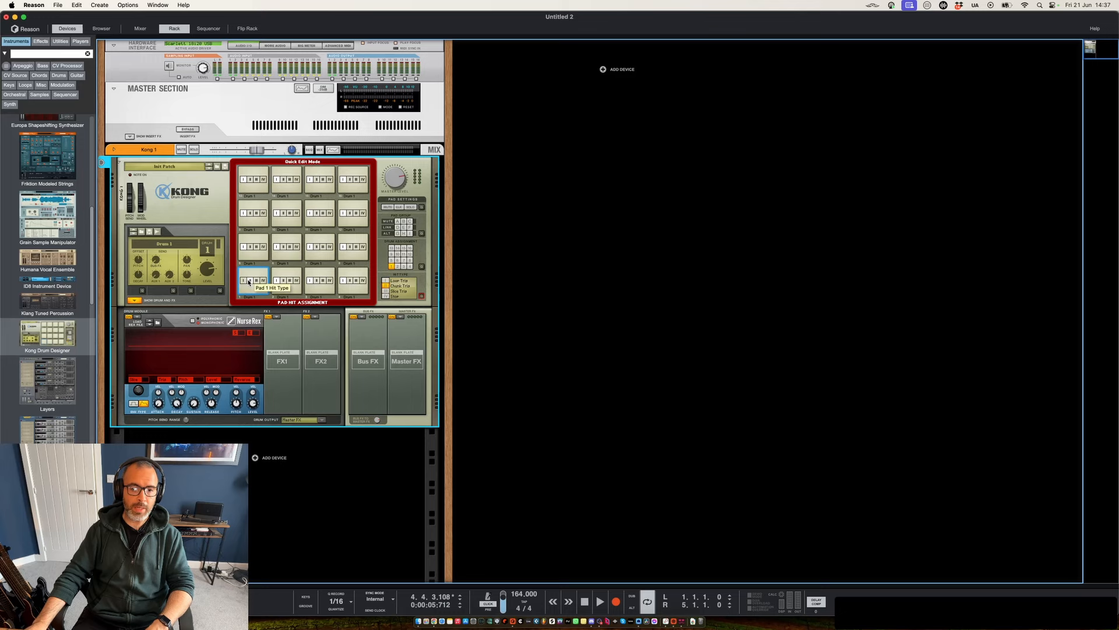
pyautogui.click(287, 280)
pyautogui.click(315, 282)
pyautogui.click(350, 282)
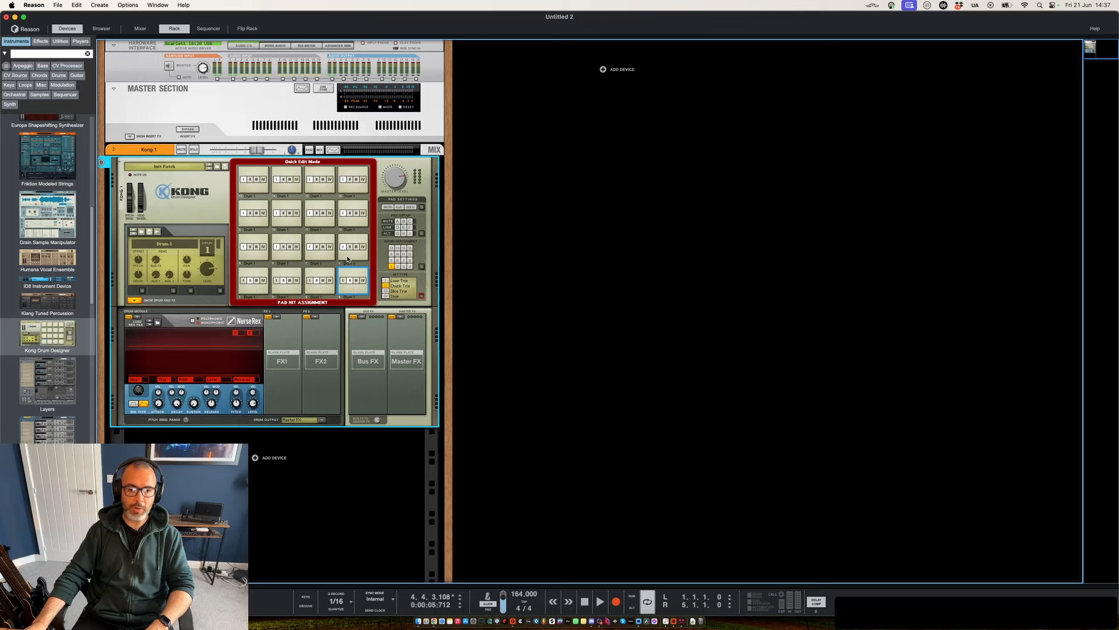
pyautogui.click(348, 251)
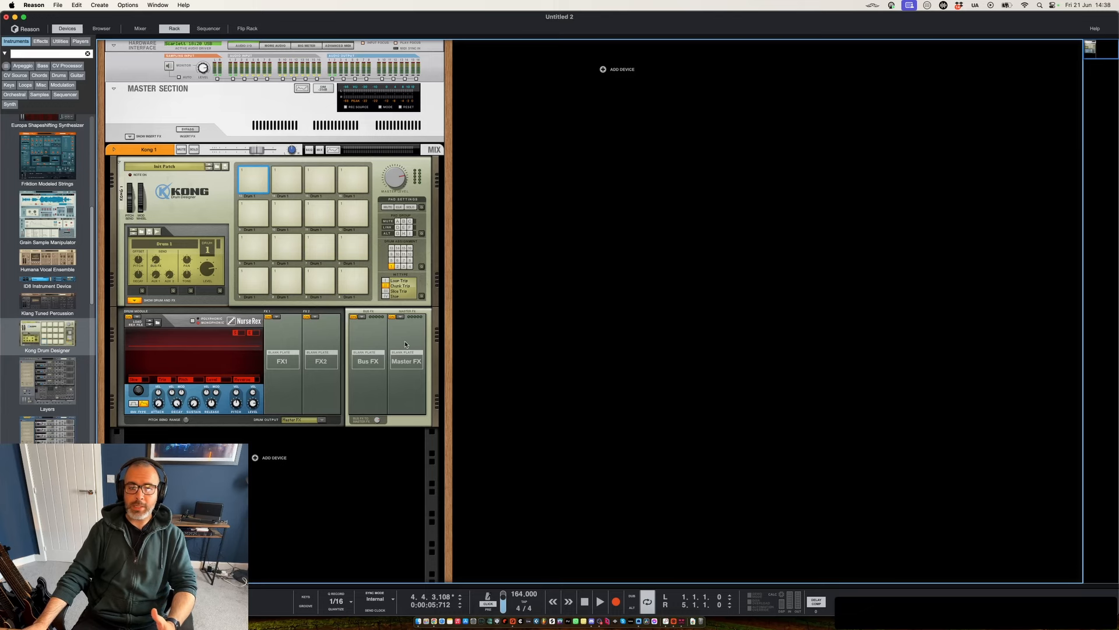
# Duplicate Kong 1 with its track and assign pads 9 to 16 of the copy to drum 2
pyautogui.rightClick(405, 332)
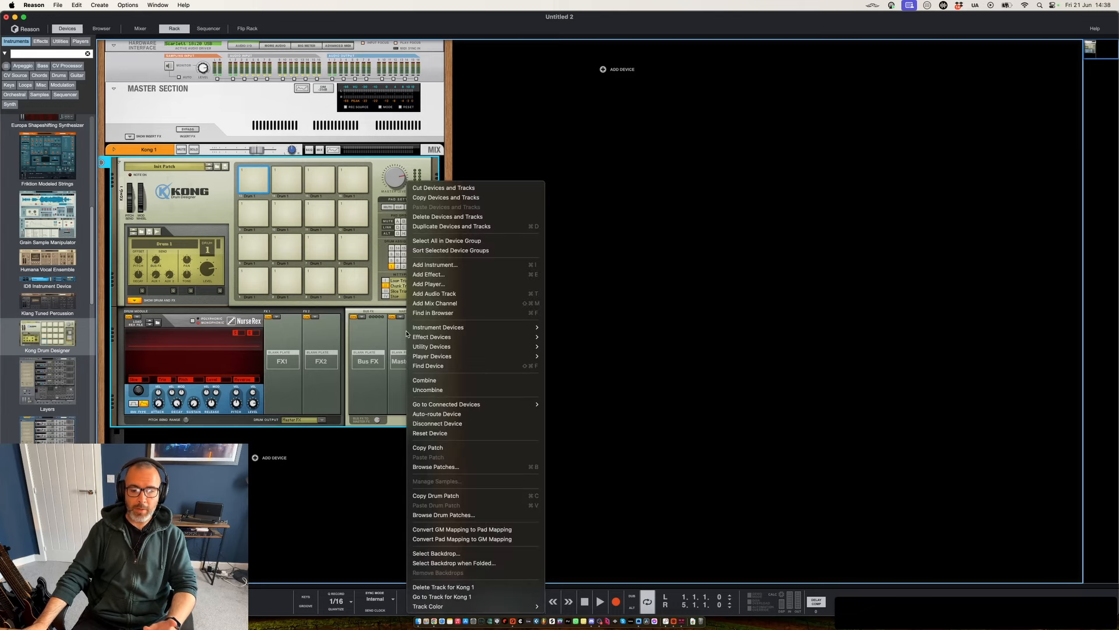
pyautogui.click(426, 226)
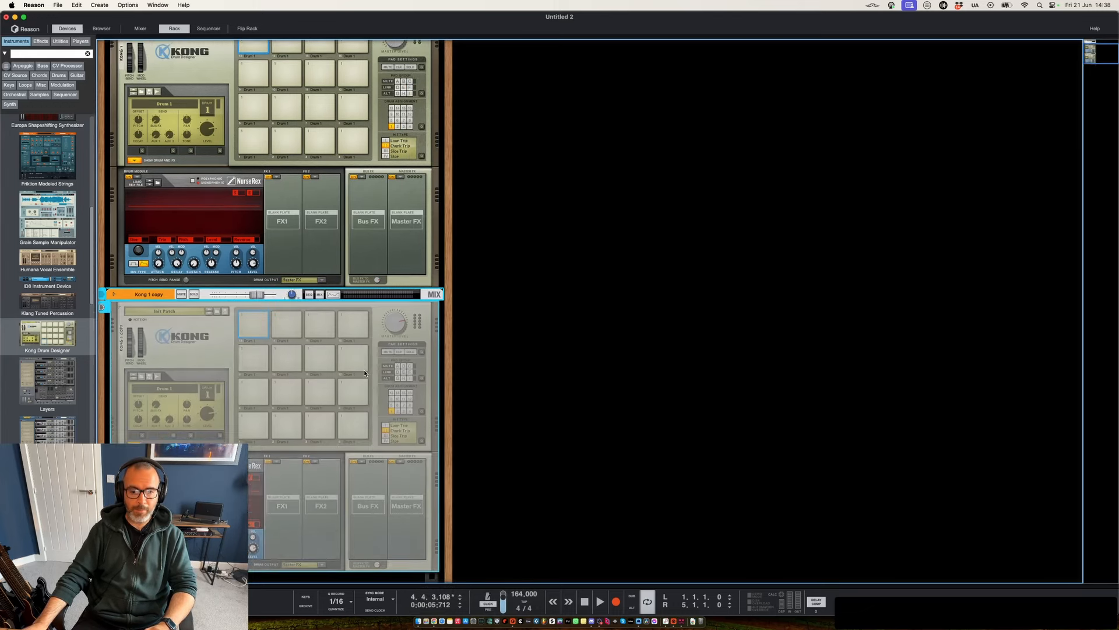
pyautogui.click(422, 353)
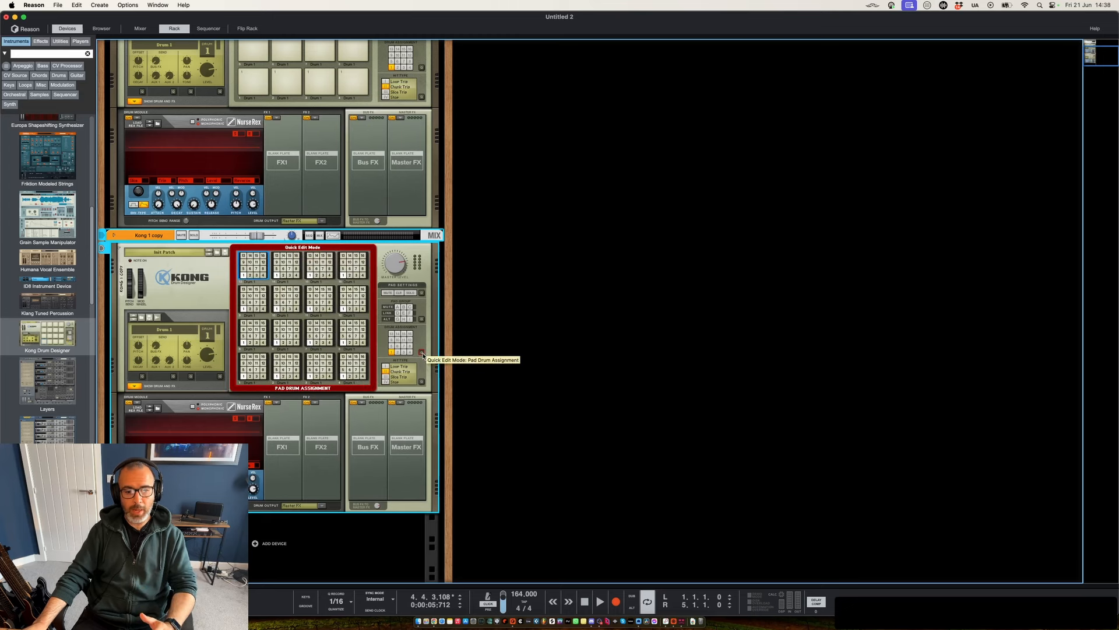
pyautogui.click(250, 309)
pyautogui.click(284, 309)
pyautogui.click(317, 309)
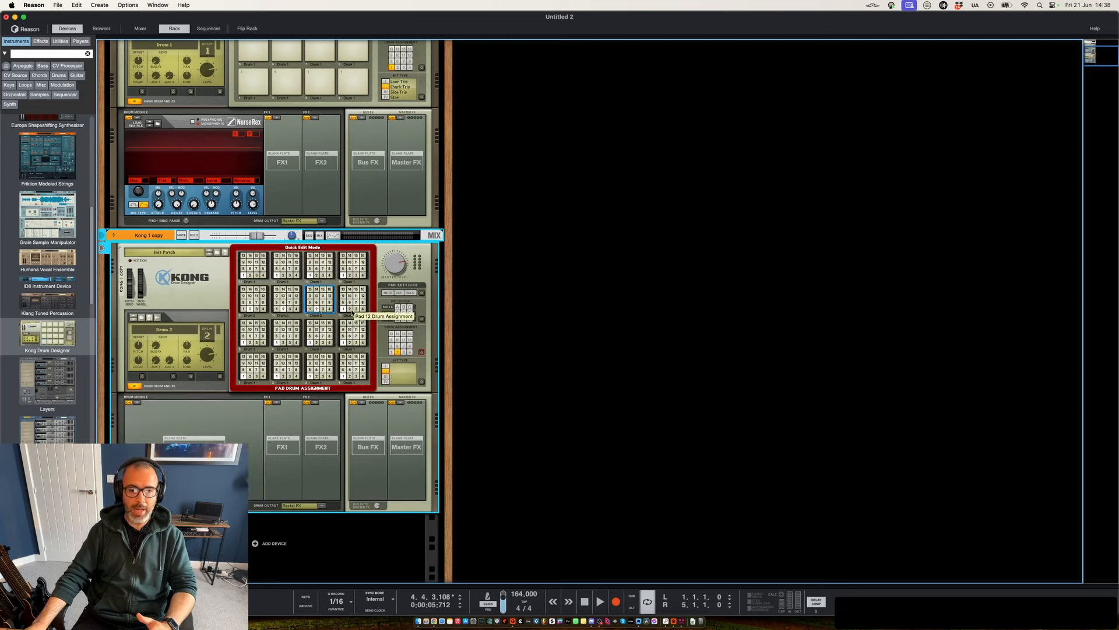
pyautogui.click(351, 309)
pyautogui.click(351, 275)
pyautogui.click(316, 275)
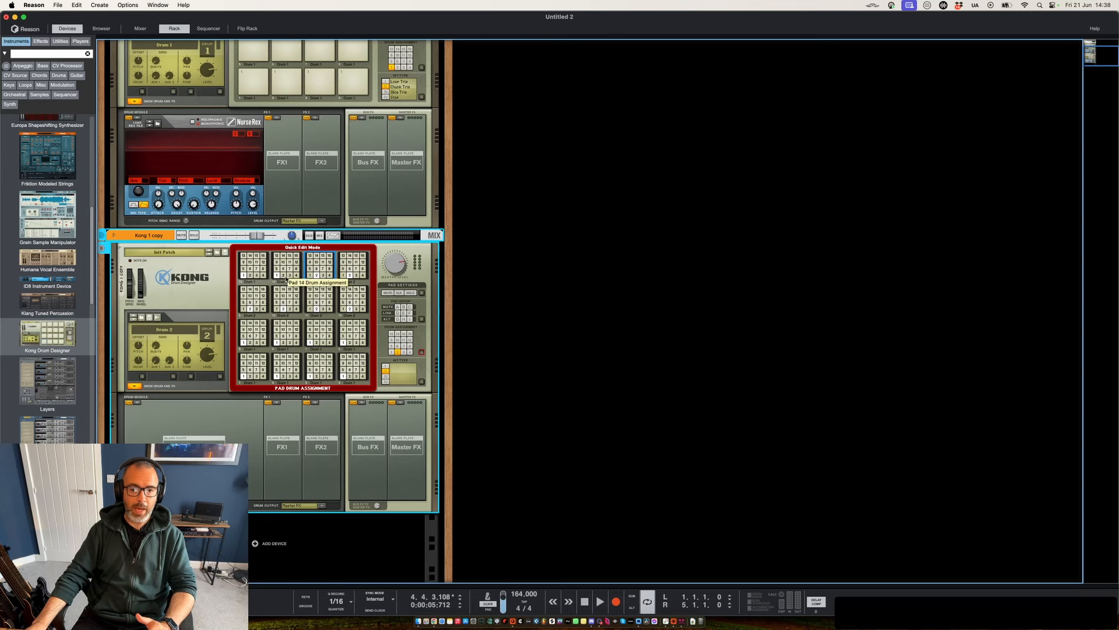
pyautogui.click(283, 275)
pyautogui.click(250, 275)
# Import the Amen S1100 Remixed 15 165 BPM WAV file from the R13 Sample Slicing favorites into the sequencer
pyautogui.scroll(3, 289, 362)
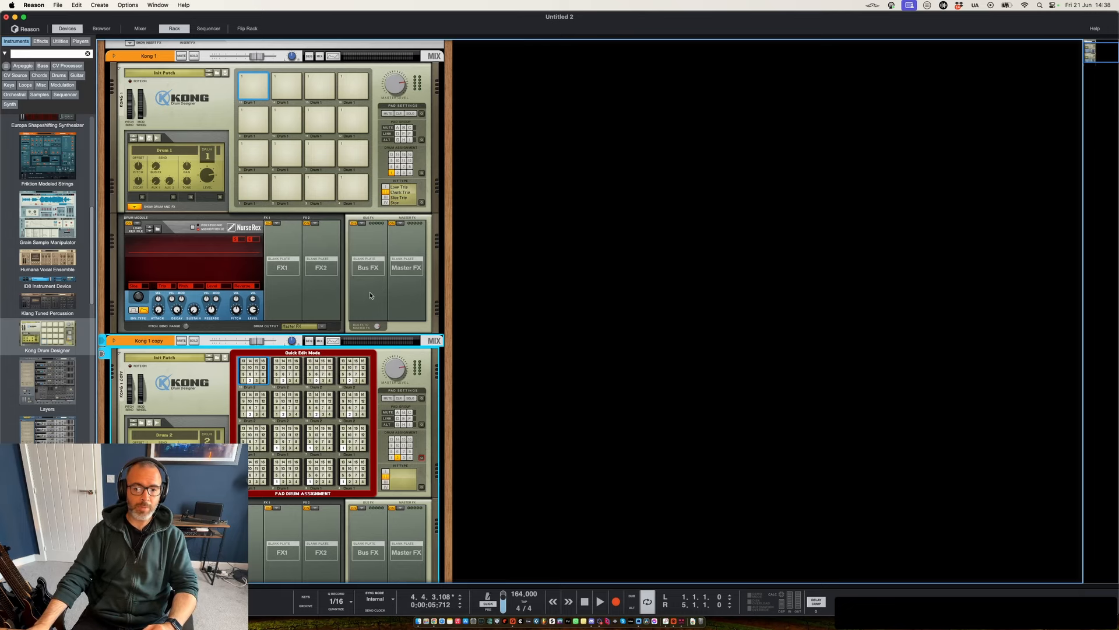
pyautogui.scroll(-1, 347, 314)
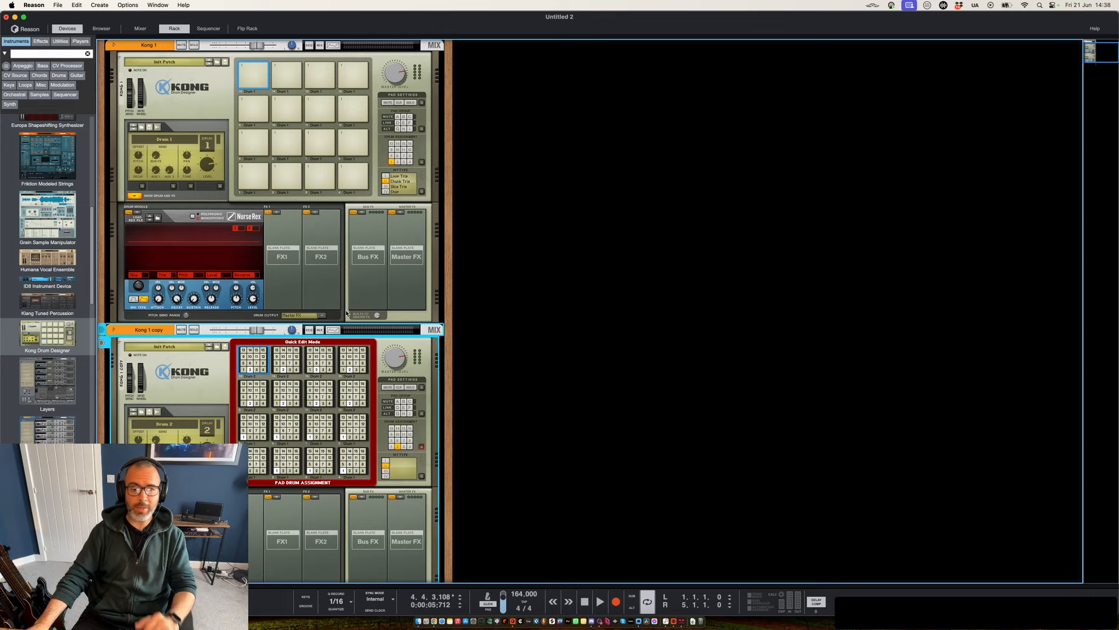
pyautogui.press('F7')
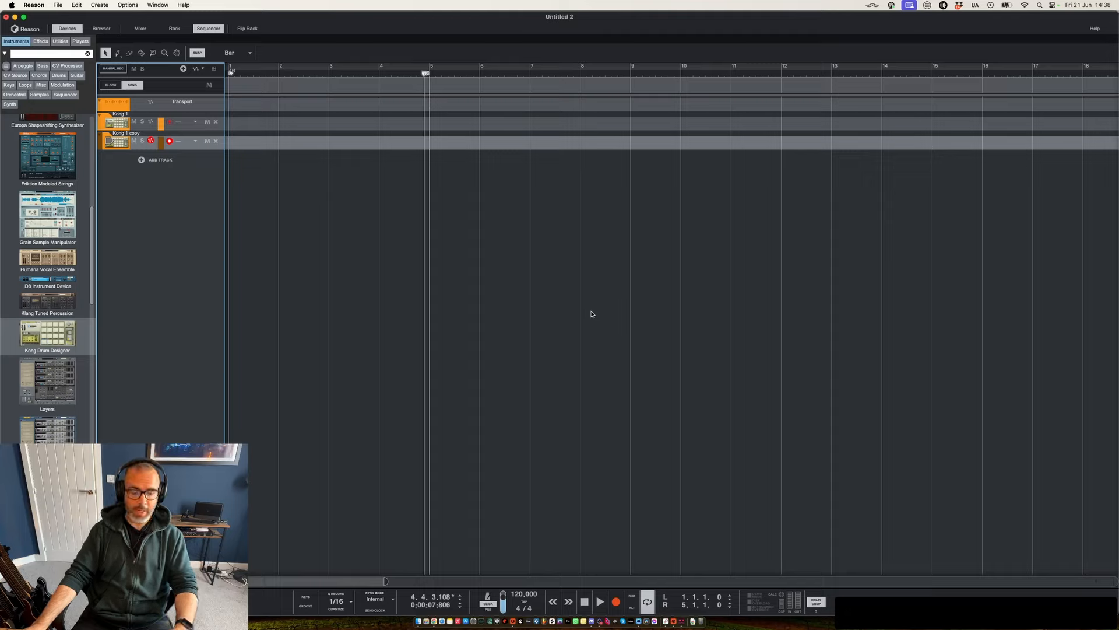
pyautogui.press('F3')
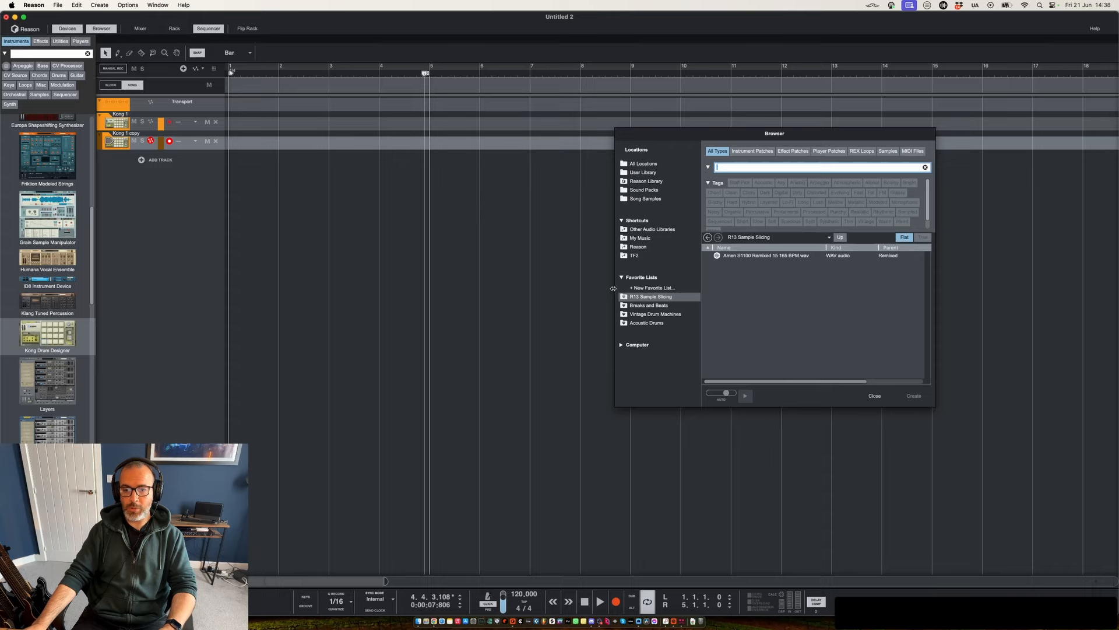
pyautogui.click(748, 256)
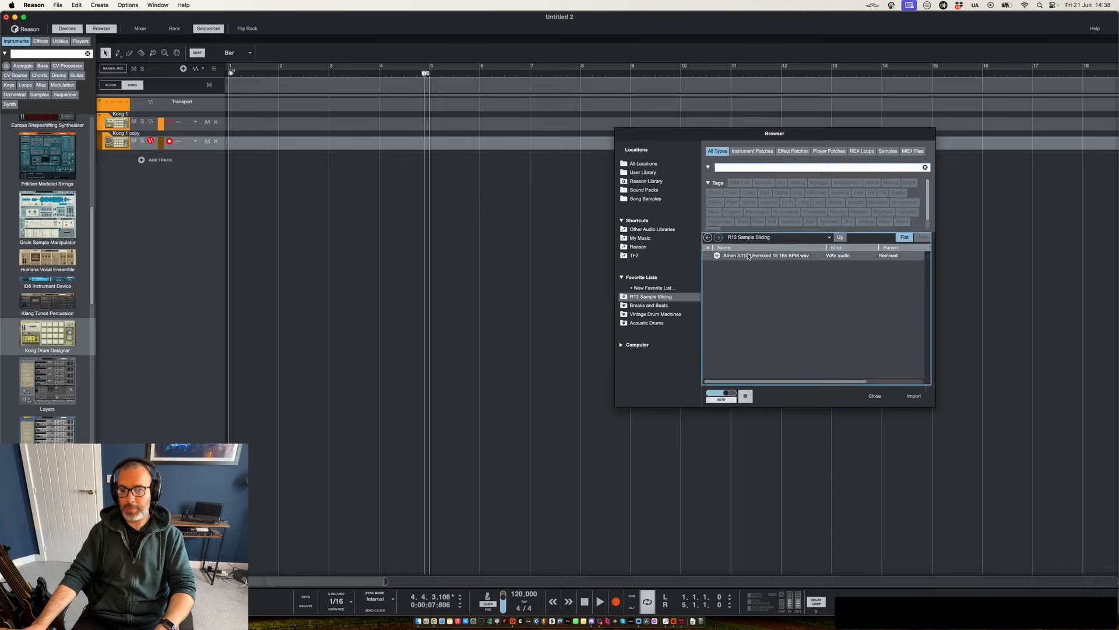
pyautogui.click(913, 397)
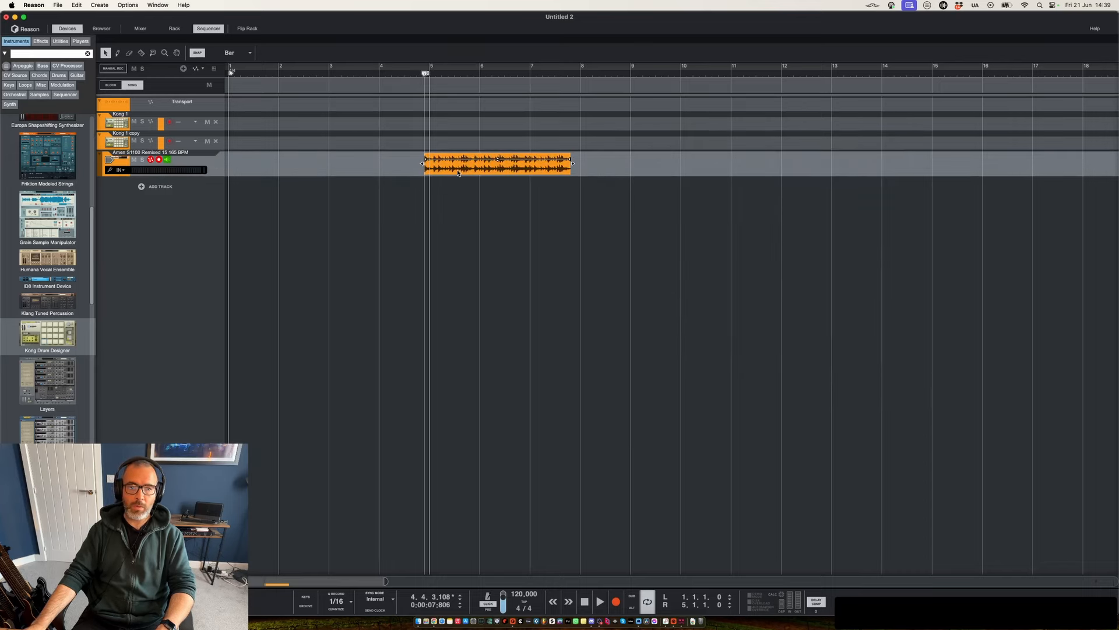
# Move the imported Amen clip to the start of bar 1 and stretch it to exactly four bars
pyautogui.moveTo(458, 173); pyautogui.dragTo(262, 169)
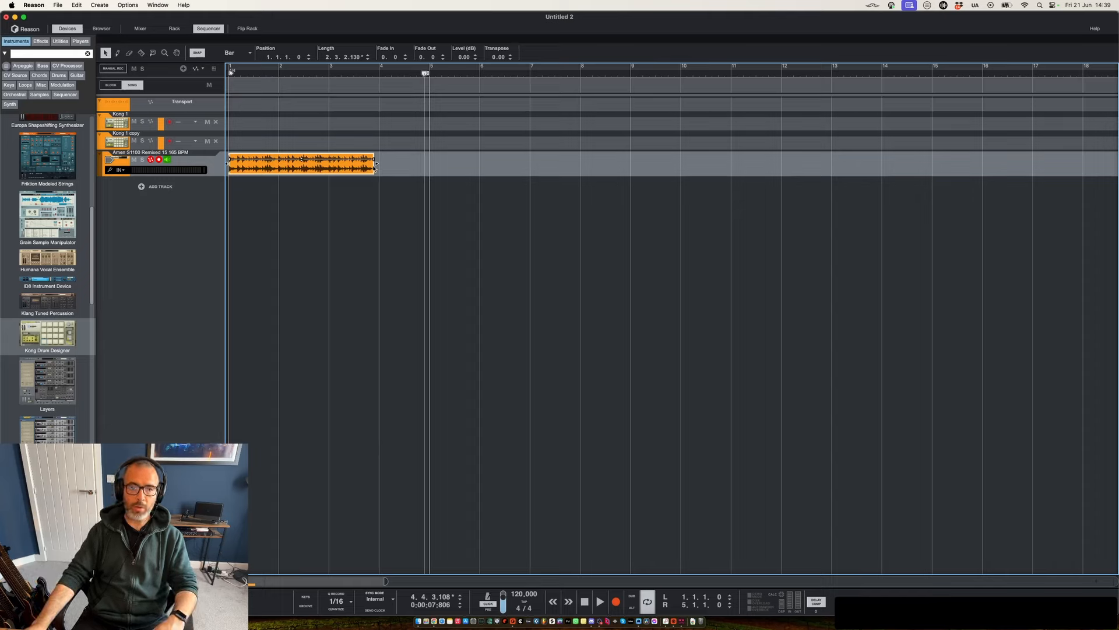
pyautogui.moveTo(376, 164); pyautogui.dragTo(428, 166)
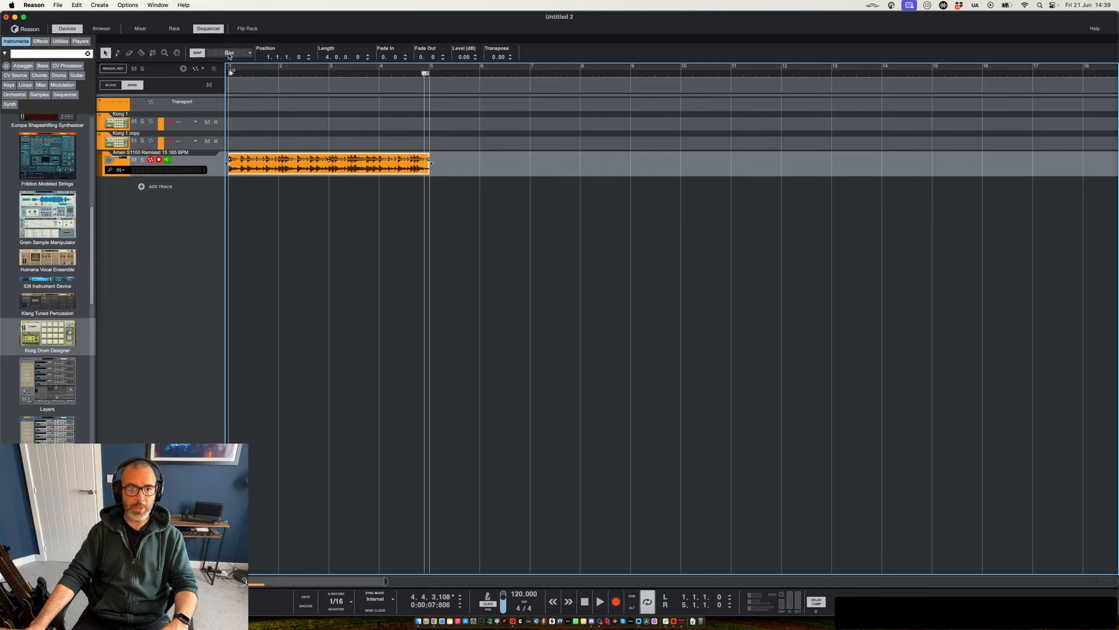
pyautogui.moveTo(434, 168)
pyautogui.mouseDown()
pyautogui.moveTo(530, 174)
pyautogui.moveTo(430, 174)
pyautogui.mouseUp()
# Set the song tempo to 165 BPM while playing back the Amen loop
pyautogui.press('space')
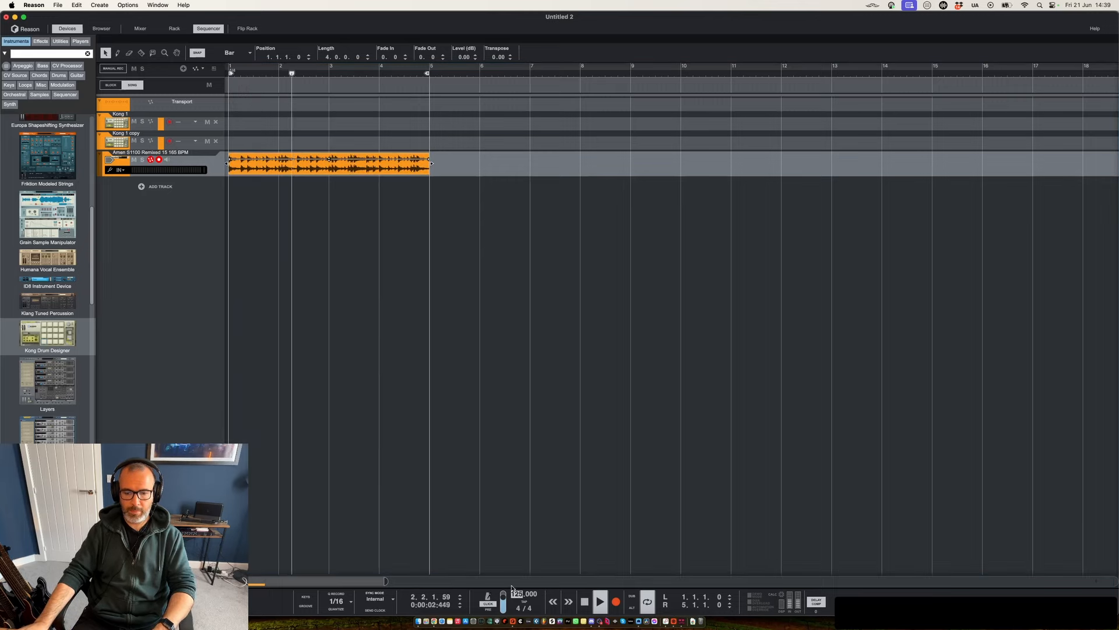
pyautogui.moveTo(513, 599); pyautogui.dragTo(512, 513)
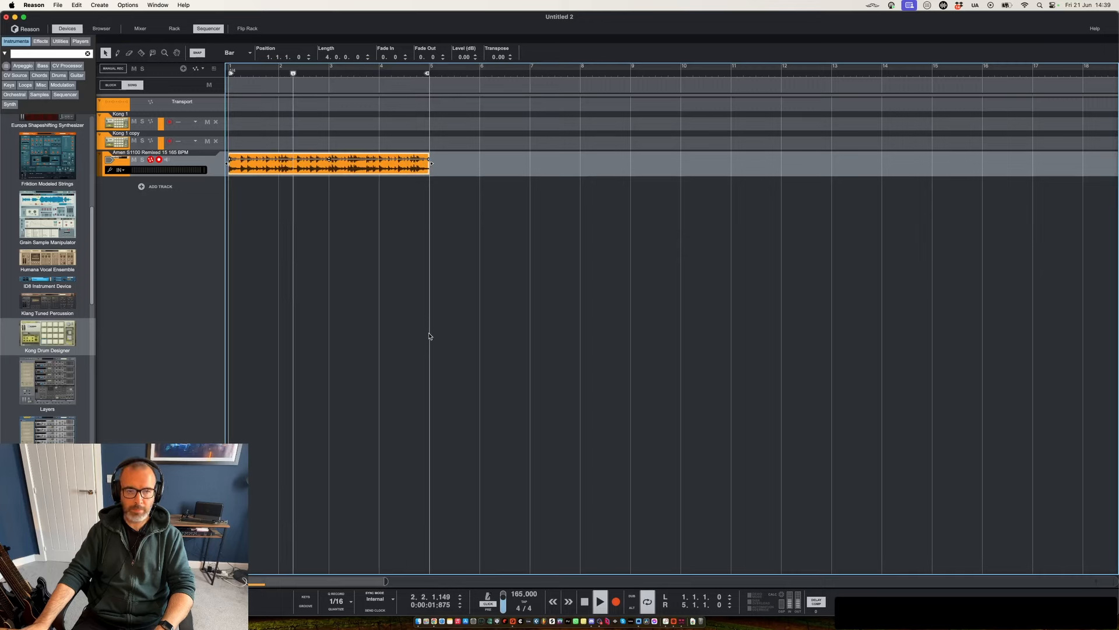
pyautogui.press('space')
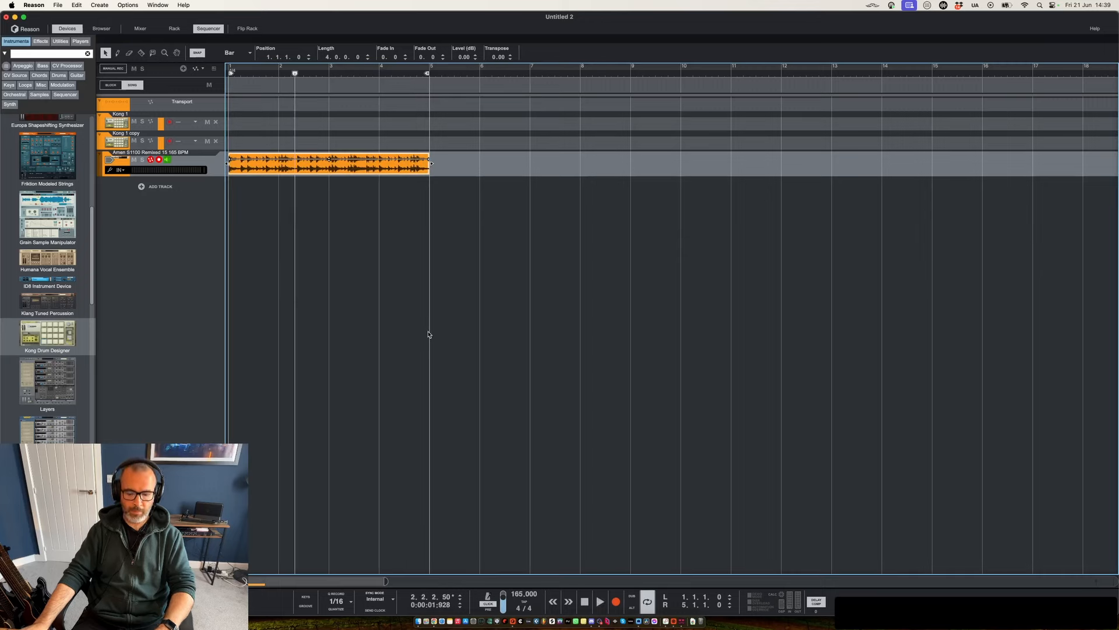
# Open the Amen audio clip in an enlarged edit area and switch to Slice Edit
pyautogui.doubleClick(275, 170)
pyautogui.moveTo(333, 459); pyautogui.dragTo(332, 281)
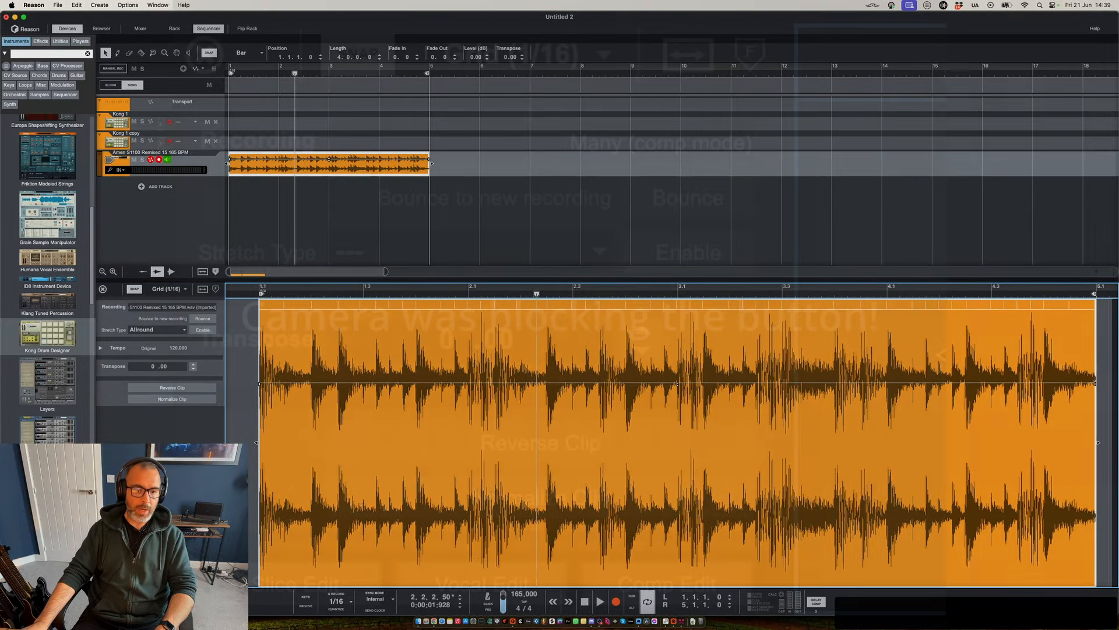
pyautogui.click(120, 580)
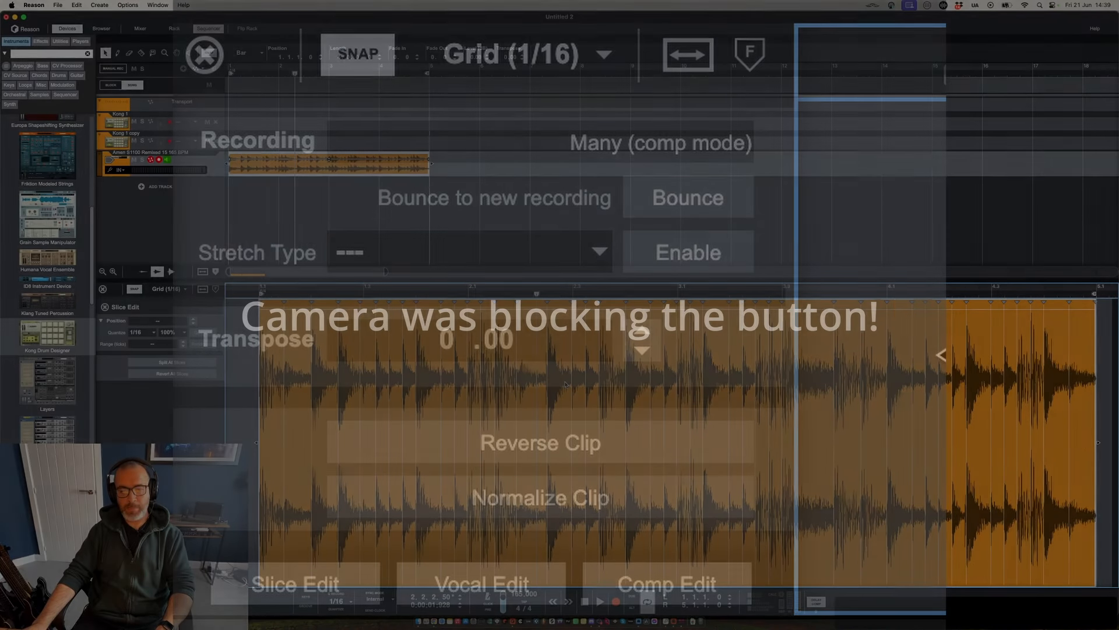
# Bounce the sliced clip to a REX loop and load that loop onto pad 1 of Kong 1
pyautogui.rightClick(565, 383)
pyautogui.moveTo(583, 415)
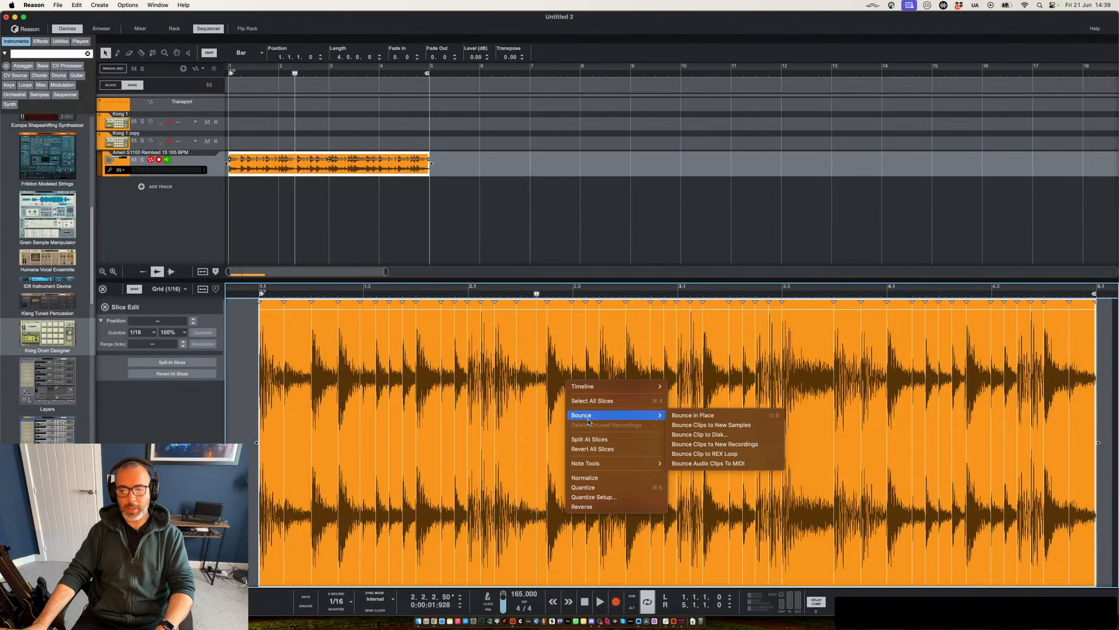
pyautogui.click(704, 454)
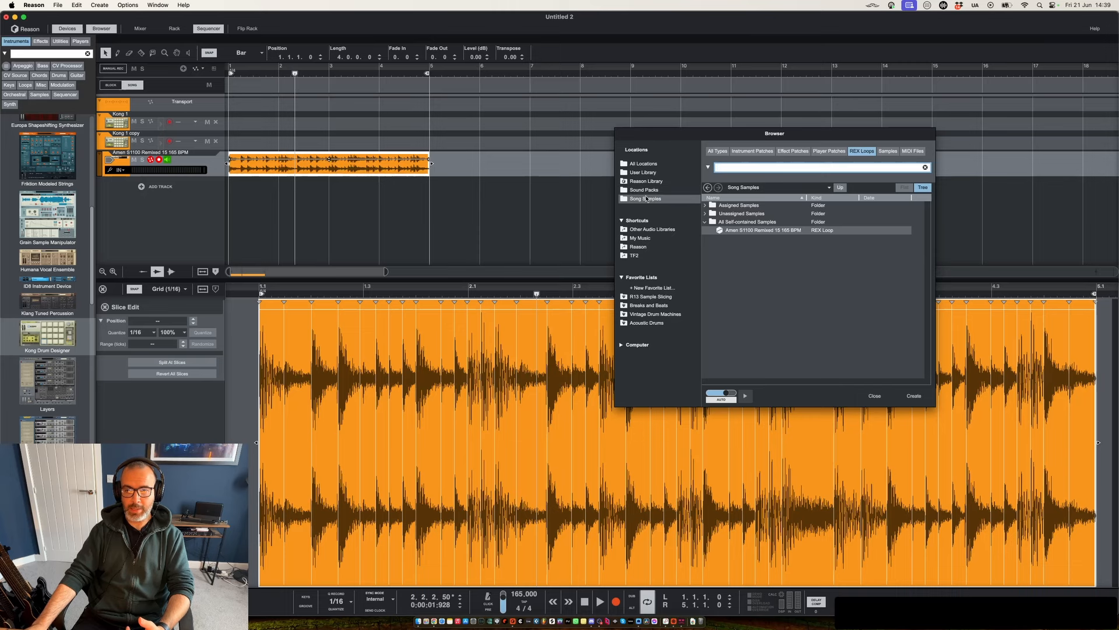
pyautogui.press('F6')
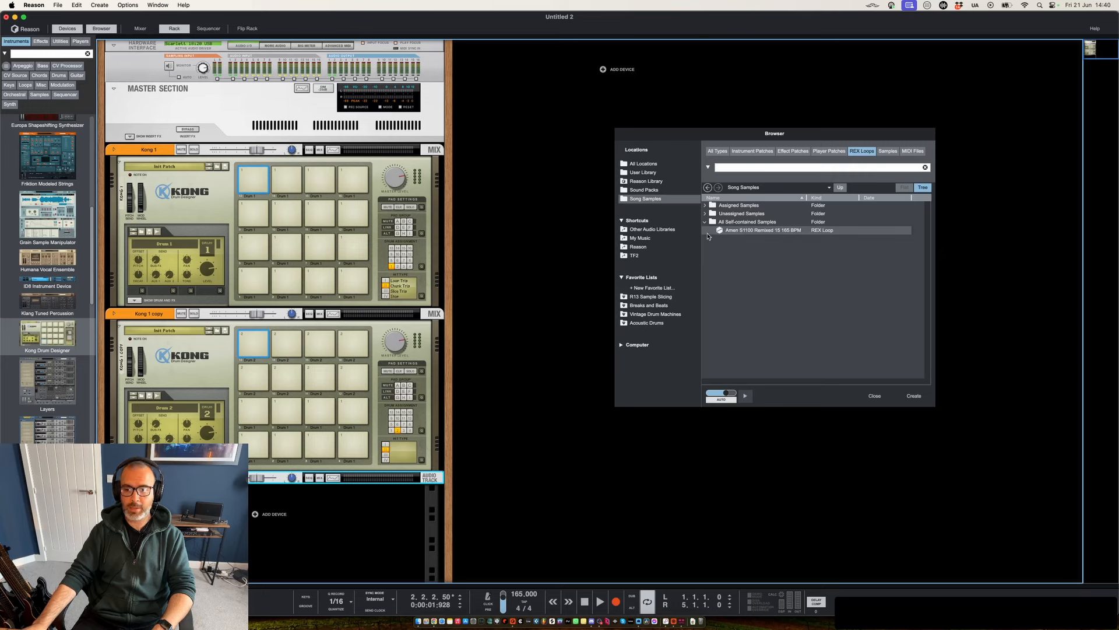
pyautogui.moveTo(708, 233); pyautogui.dragTo(245, 288)
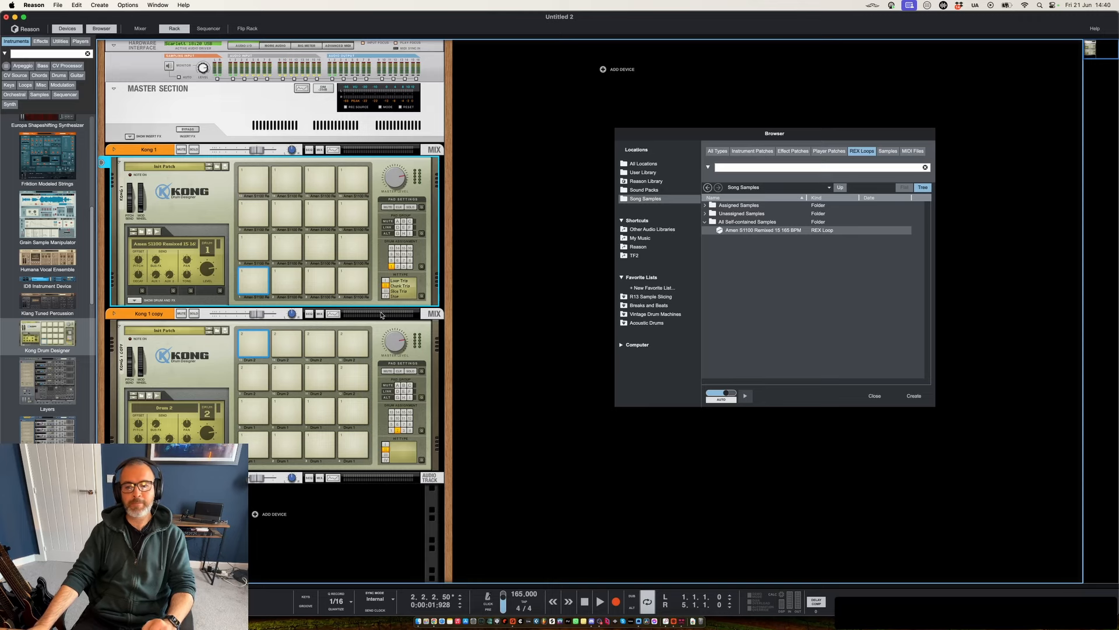
# Mute the Amen audio clip in the sequencer and close its clip editor
pyautogui.press('F7')
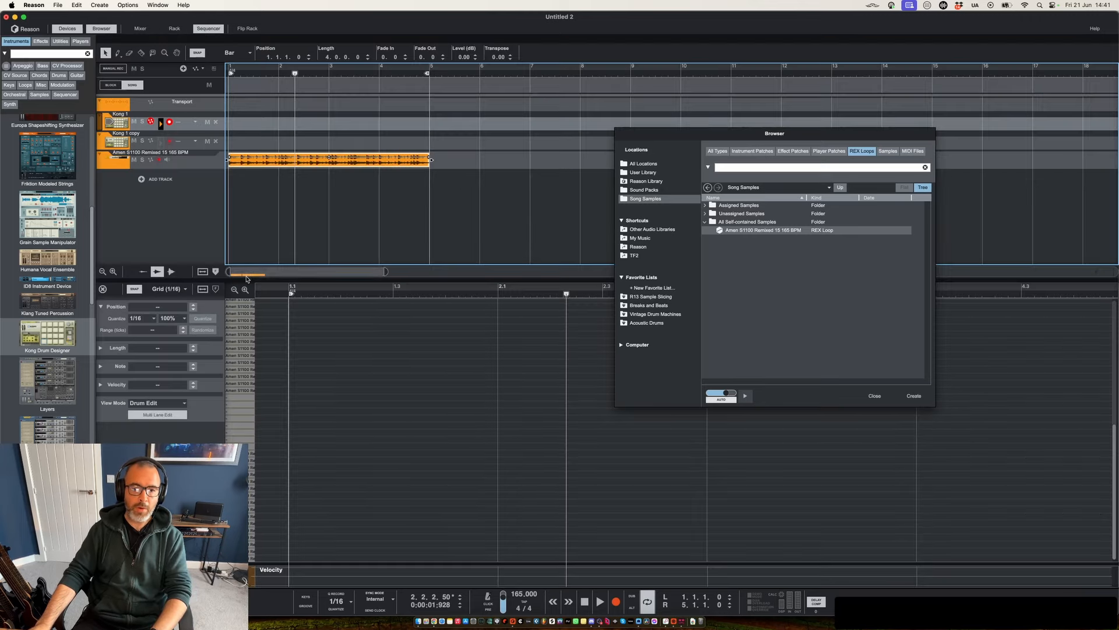
pyautogui.doubleClick(285, 166)
pyautogui.press('m')
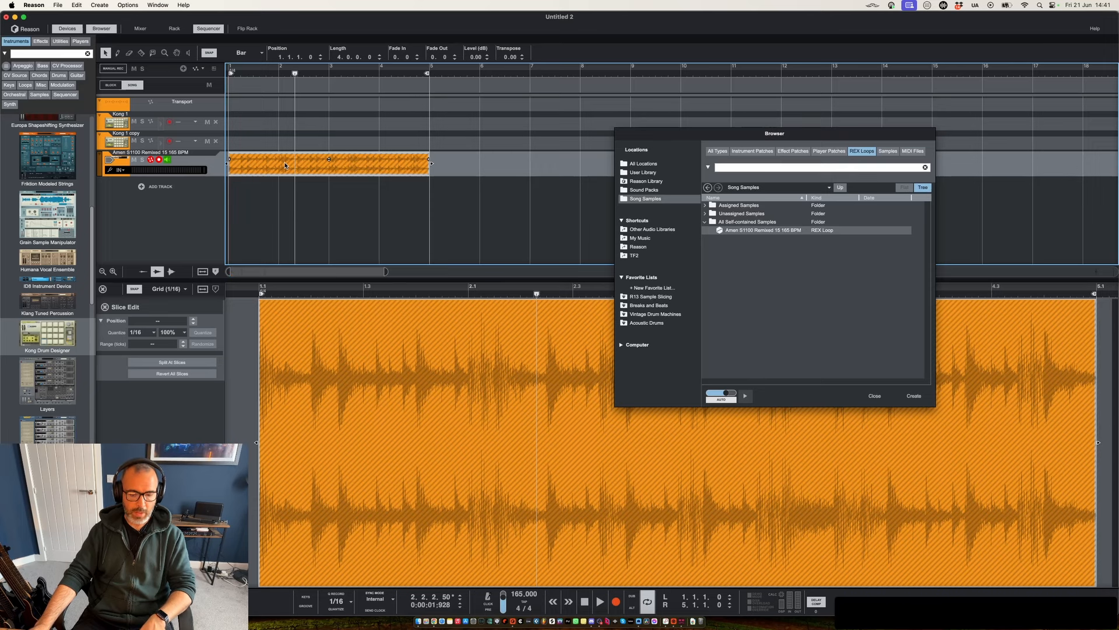
pyautogui.press('super+e')
# Draw an empty four-bar note clip on the Kong 1 track starting at bar 1
pyautogui.click(265, 178)
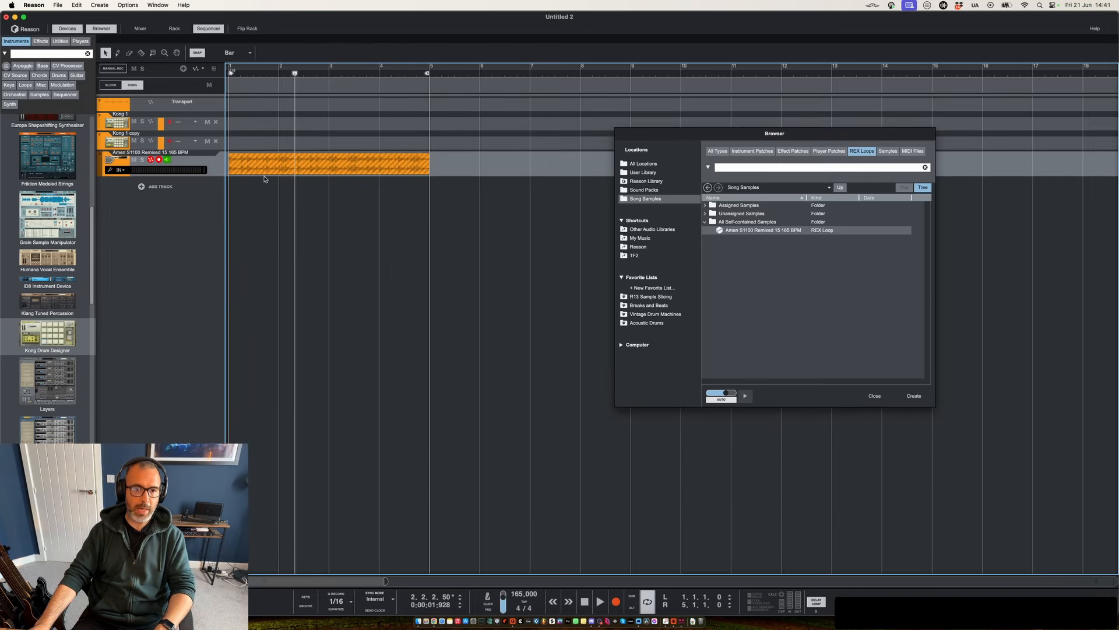
pyautogui.moveTo(237, 121); pyautogui.dragTo(396, 120)
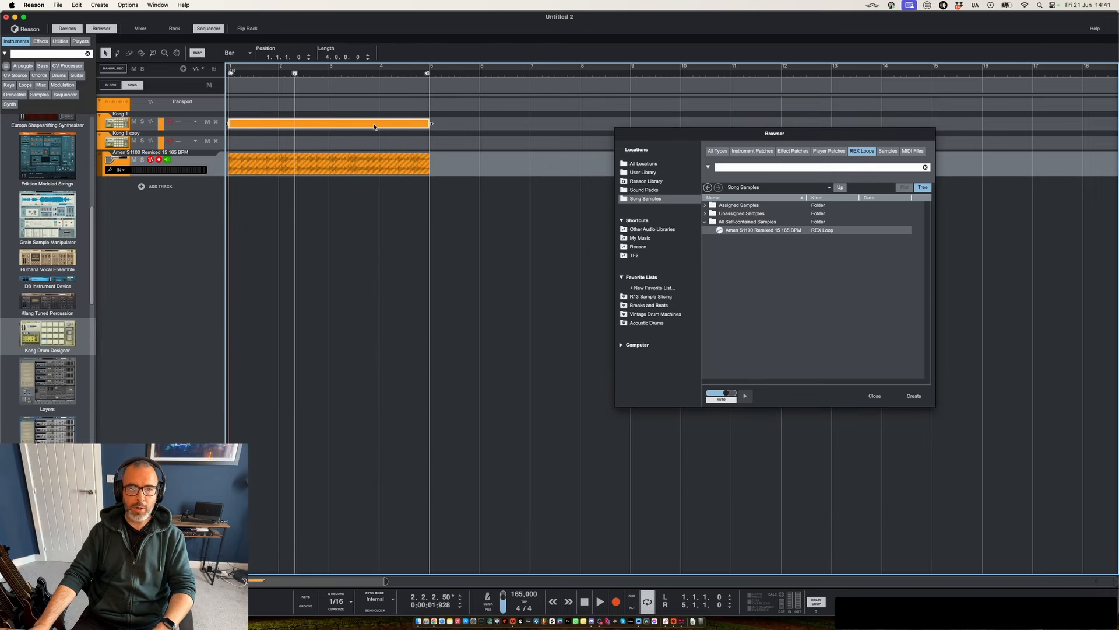
# Open the Kong 1 clip for editing and draw a one-beat C 1 note at its very start
pyautogui.doubleClick(375, 123)
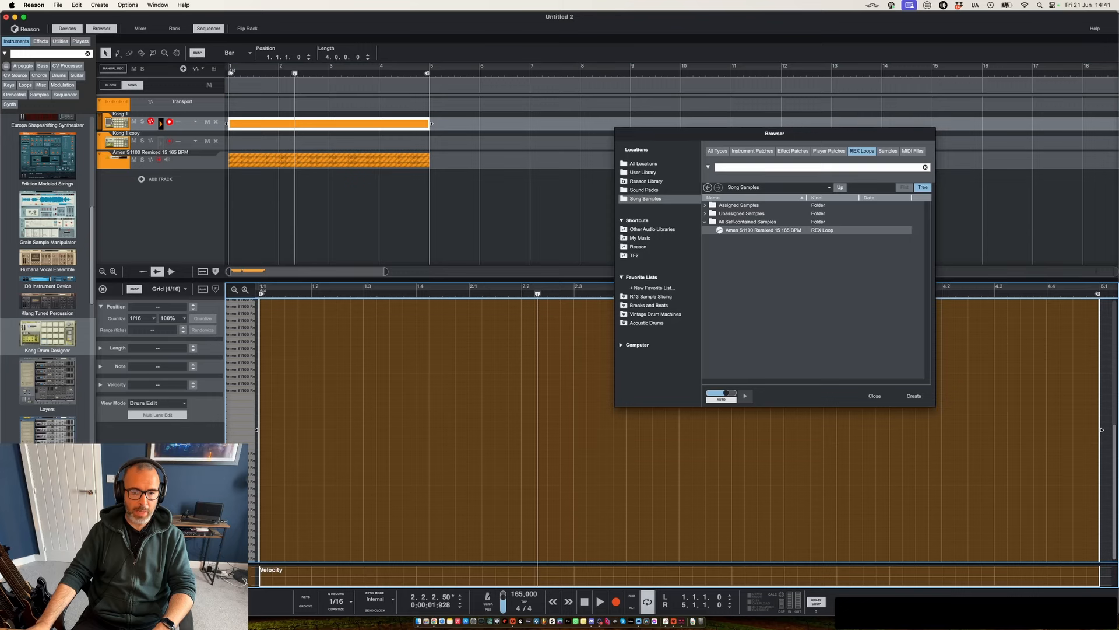
pyautogui.click(265, 556)
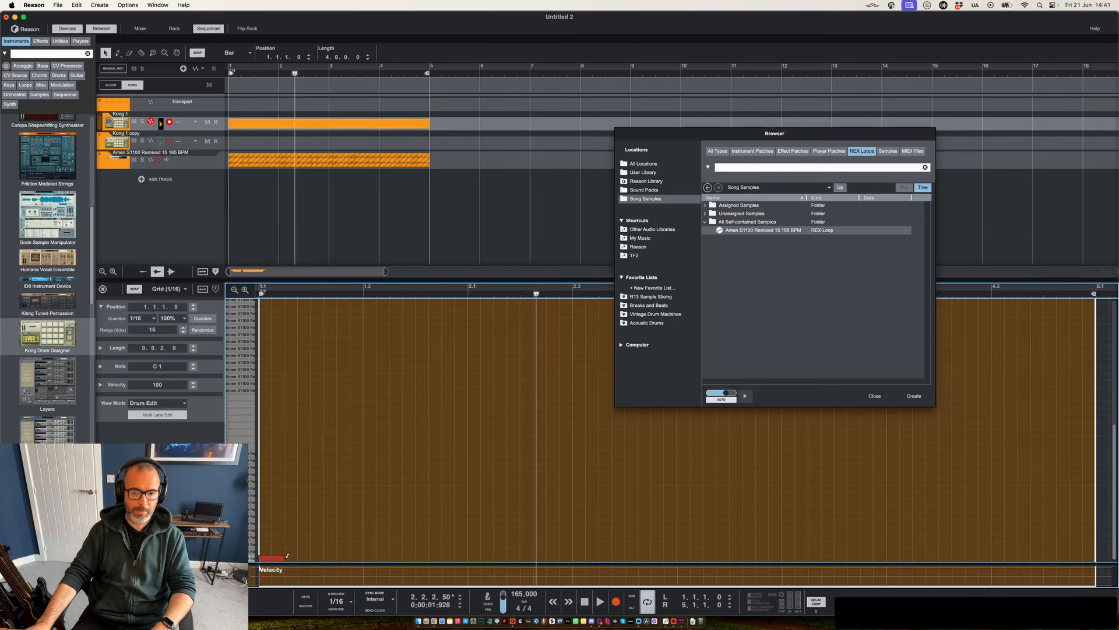
pyautogui.moveTo(286, 556); pyautogui.dragTo(324, 557)
pyautogui.scroll(-3, 310, 535)
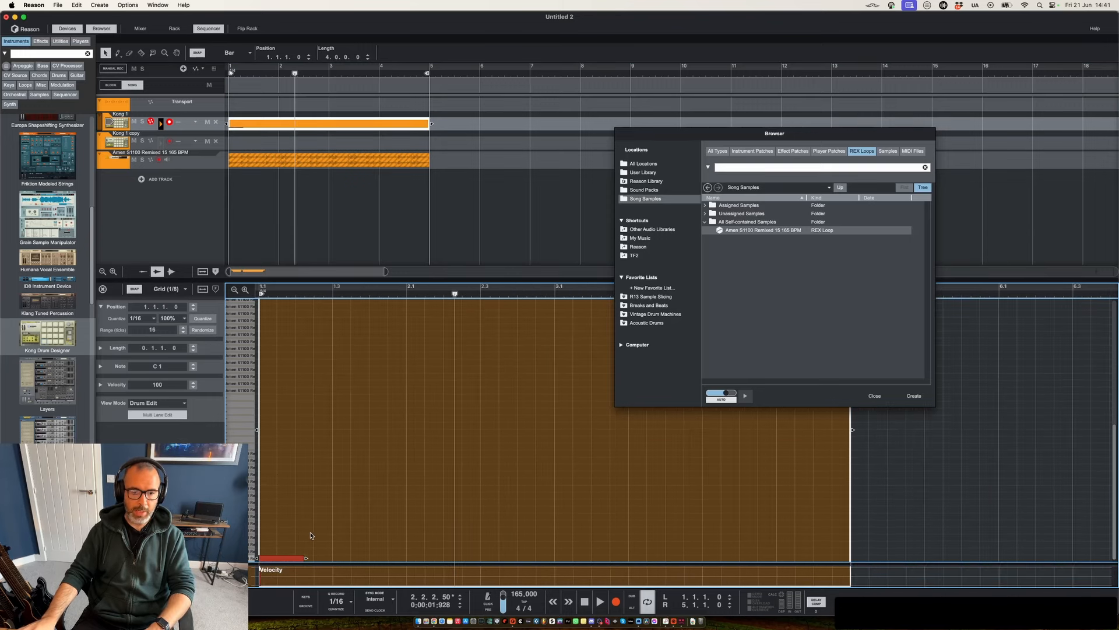
pyautogui.scroll(-4, 311, 536)
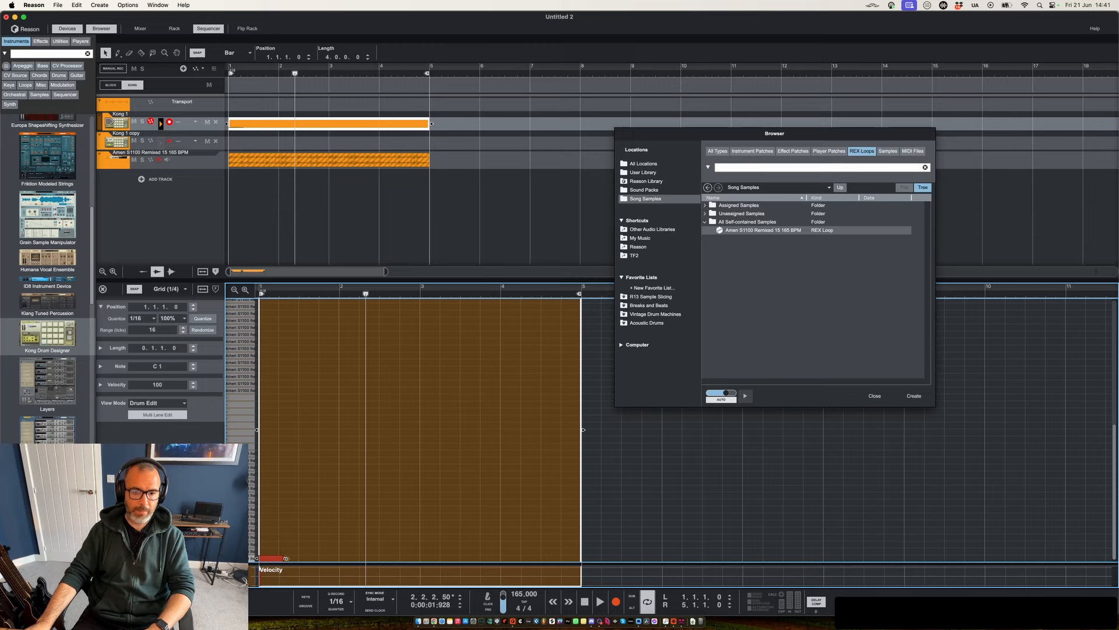
# Repeat the note on each following beat, raising every copy one semitone, until reaching E 2 at bar 5
pyautogui.press('super+d')
pyautogui.press('super+Up')
pyautogui.press('super+d')
pyautogui.press('super+Up')
pyautogui.press('super+d')
pyautogui.press('super+Up')
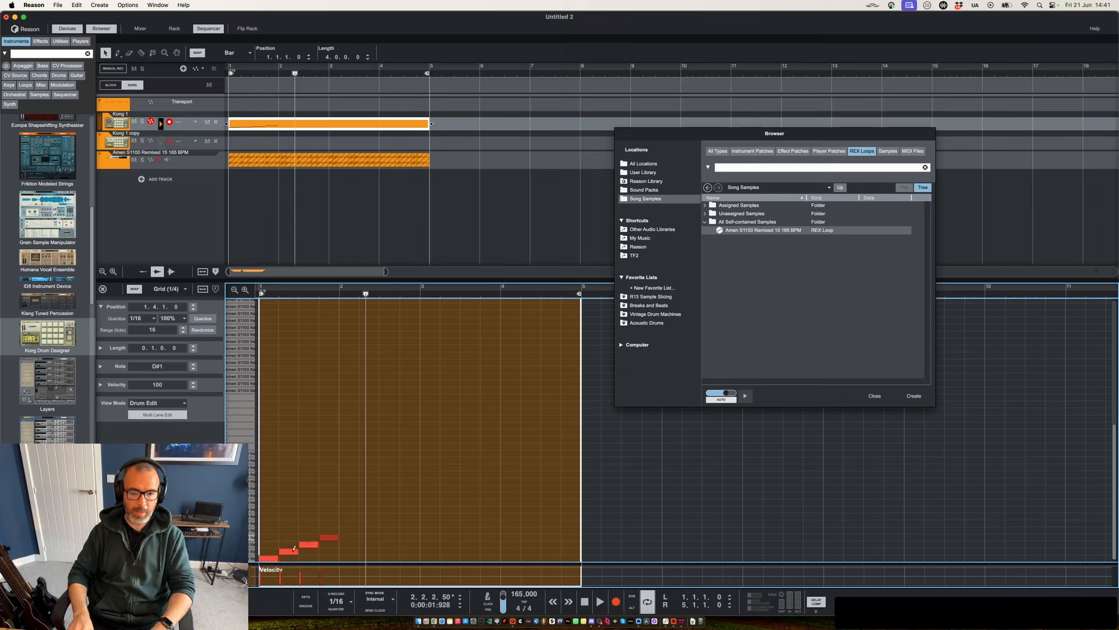
pyautogui.press('super+d')
pyautogui.press('super+Up')
pyautogui.press('super+d')
pyautogui.press('super+Up')
pyautogui.press('super+d')
pyautogui.press('super+Up')
pyautogui.press('super+d')
pyautogui.press('super+Up')
pyautogui.press('super+d')
pyautogui.press('super+Up')
pyautogui.press('super+d')
pyautogui.press('super+Up')
pyautogui.press('super+d')
pyautogui.press('super+Up')
pyautogui.press('super+d')
pyautogui.press('super+Up')
pyautogui.press('super+d')
pyautogui.press('super+Up')
pyautogui.press('super+d')
pyautogui.press('super+Up')
pyautogui.press('super+d')
pyautogui.press('super+Up')
pyautogui.press('super+d')
pyautogui.press('super+Up')
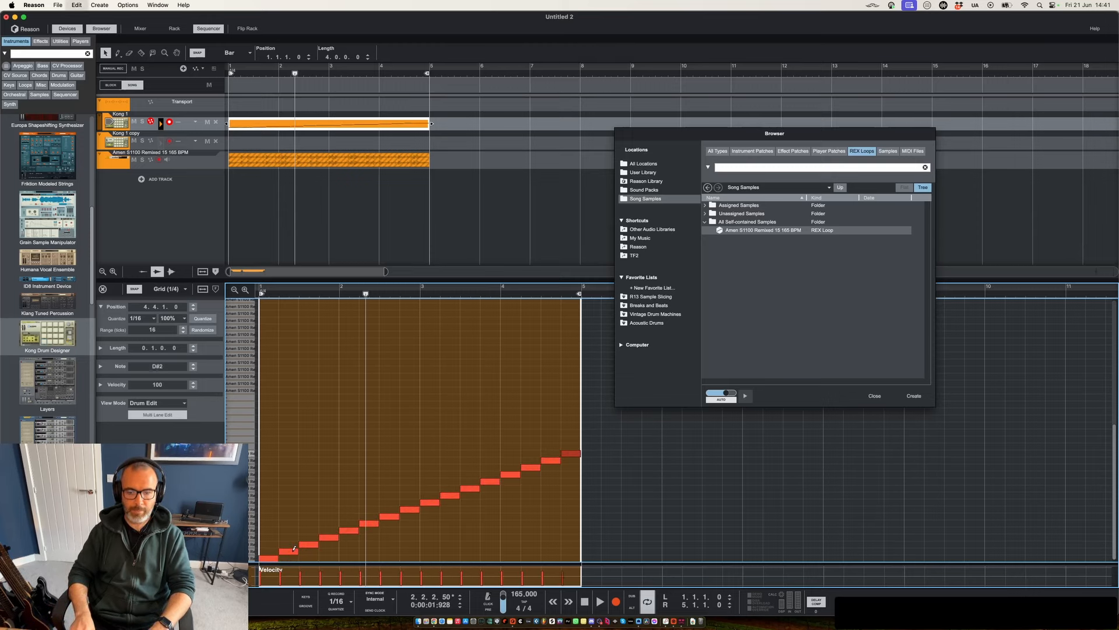
pyautogui.press('super+d')
pyautogui.press('super+Up')
# Play the ascending pattern, delete the surplus note at bar 5 and shorten the Kong 1 clip to four bars
pyautogui.press('space')
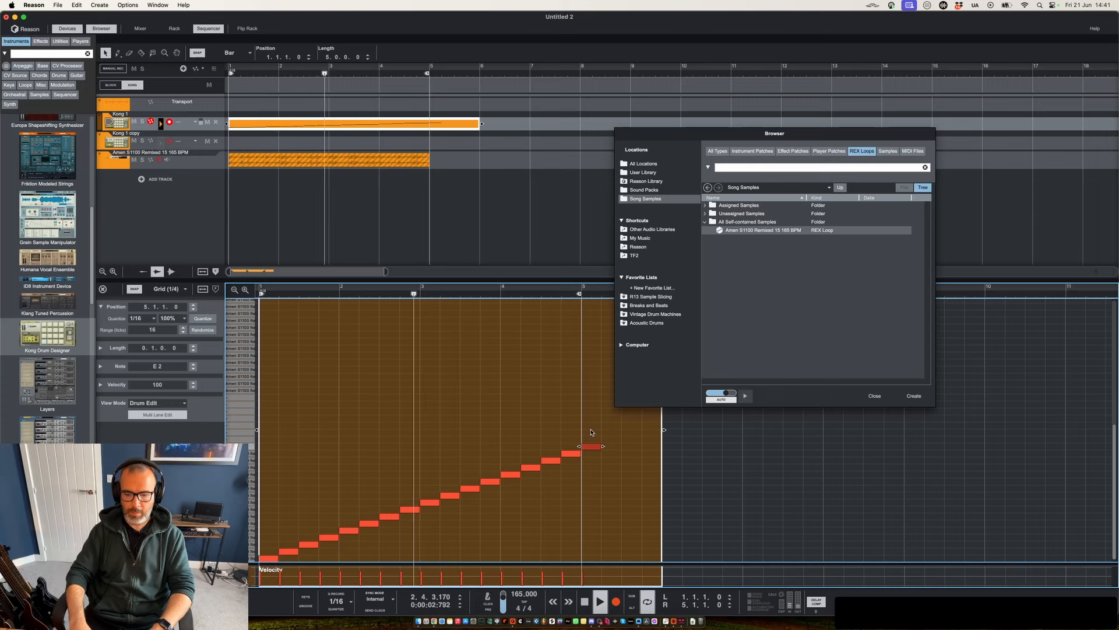
pyautogui.press('Delete')
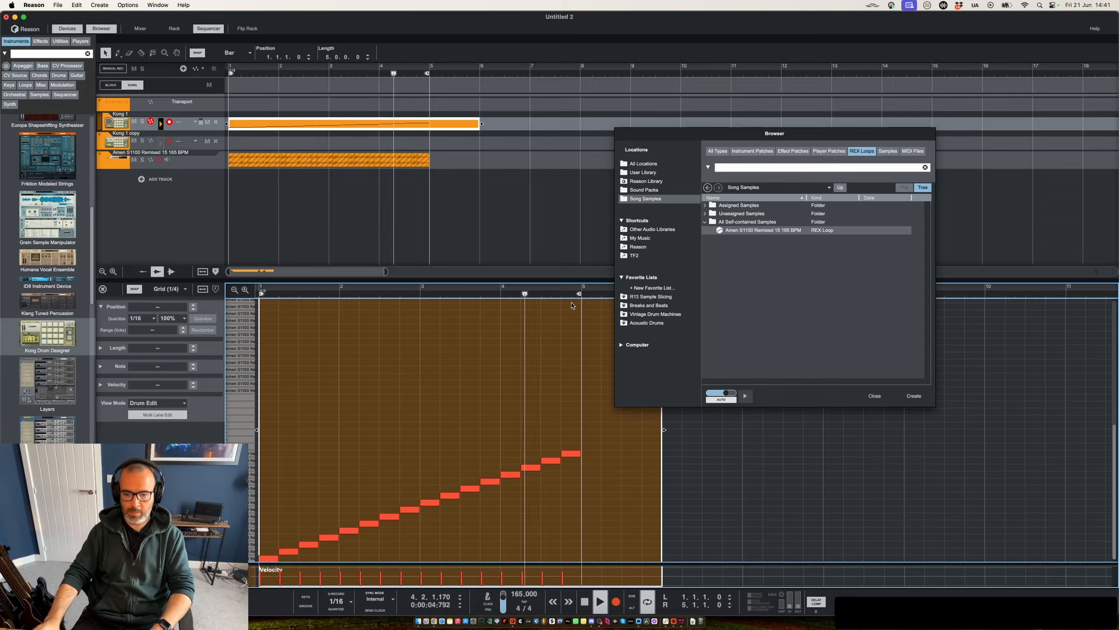
pyautogui.scroll(-3, 507, 353)
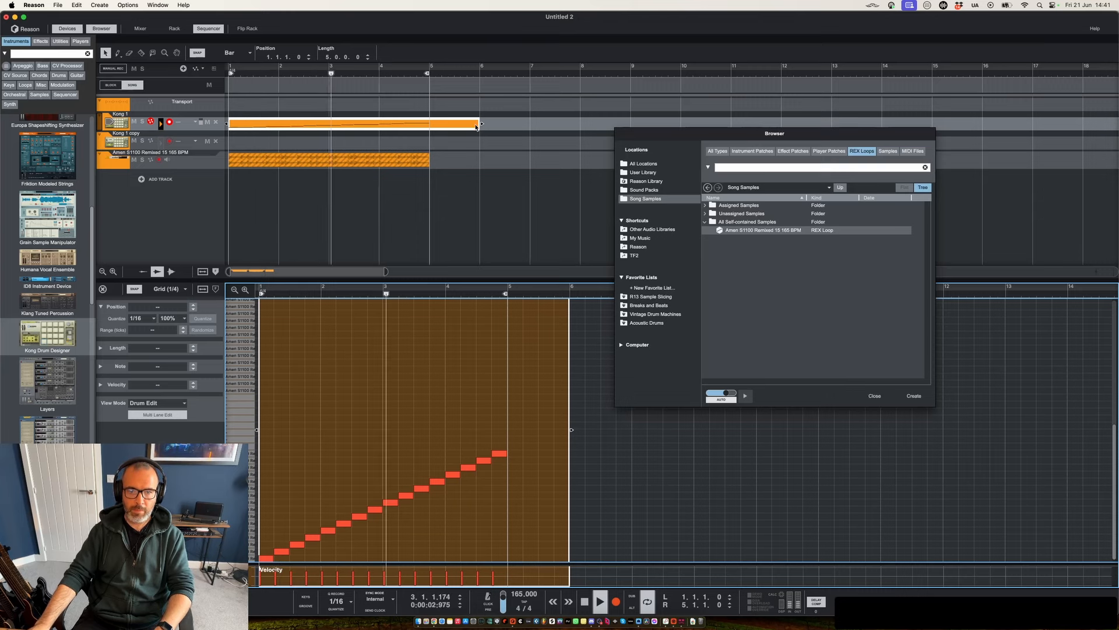
pyautogui.moveTo(483, 124); pyautogui.dragTo(432, 124)
pyautogui.click(458, 185)
pyautogui.press('g')
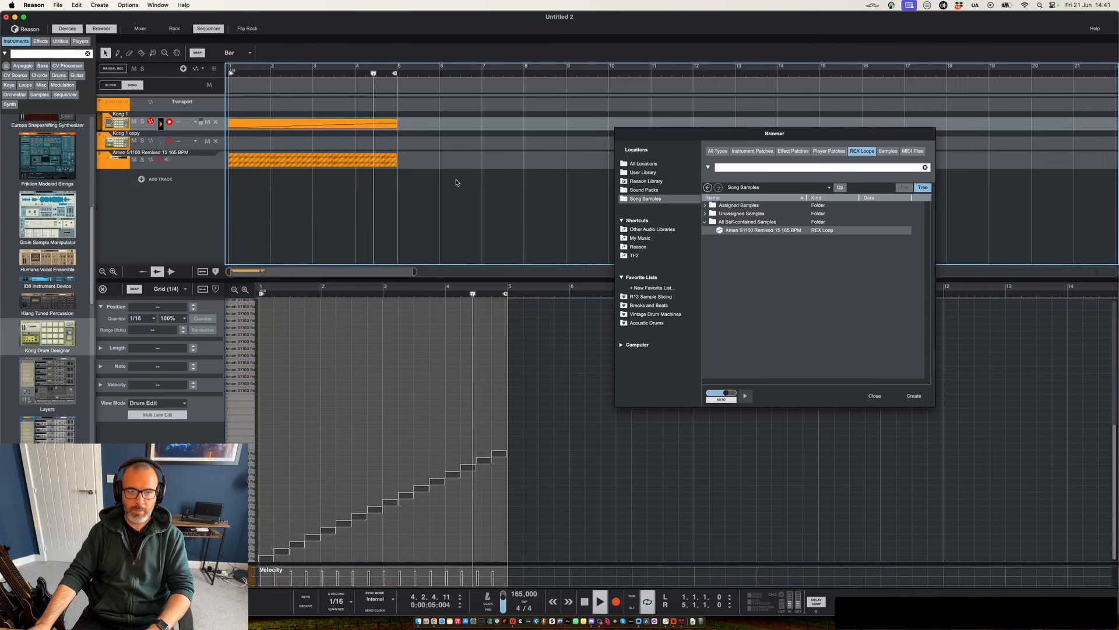
# Stop playback, glance at Kong 1 in the rack and duplicate its four-bar sequencer clip to bar 5
pyautogui.press('space')
pyautogui.press('F6')
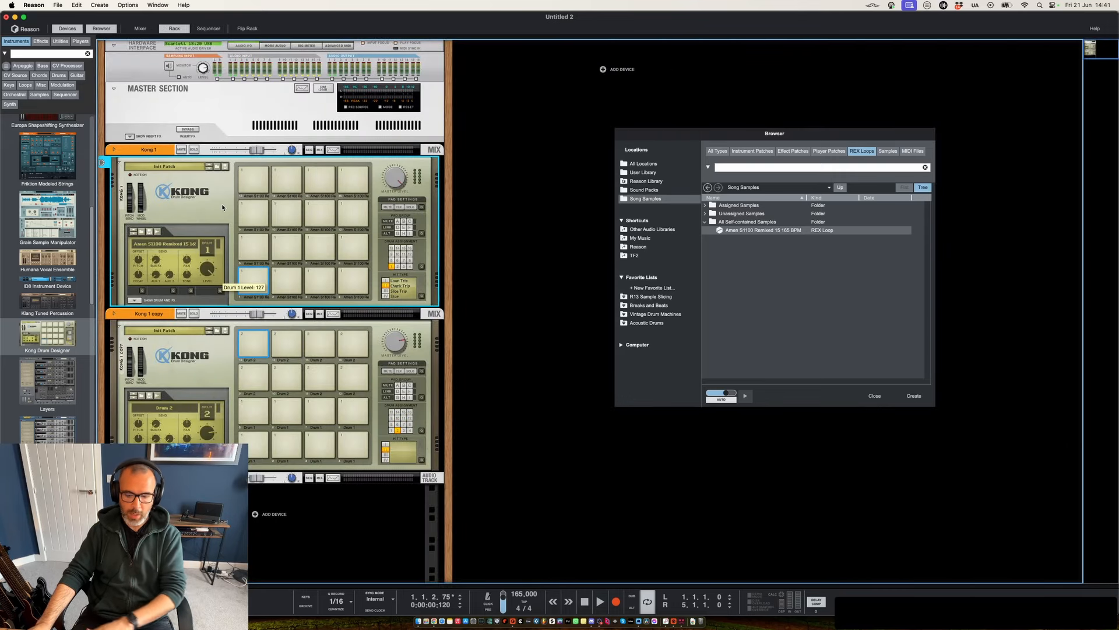
pyautogui.press('F7')
pyautogui.click(310, 128)
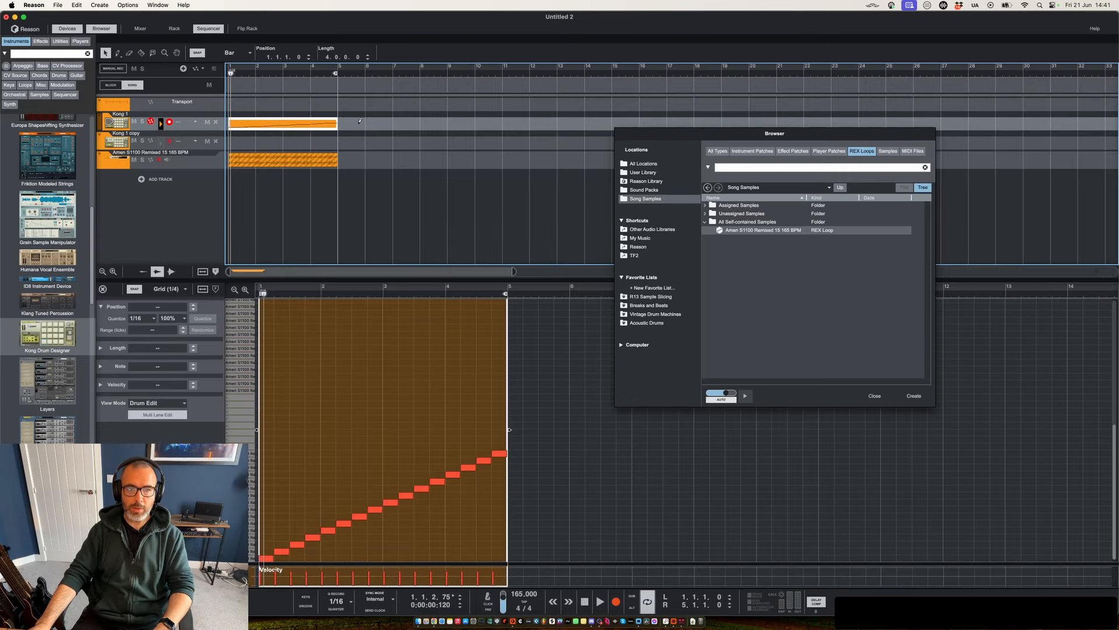
pyautogui.press('super+d')
# Shuffle the notes of the duplicated Kong 1 clip with the Alter Notes tool
pyautogui.rightClick(383, 128)
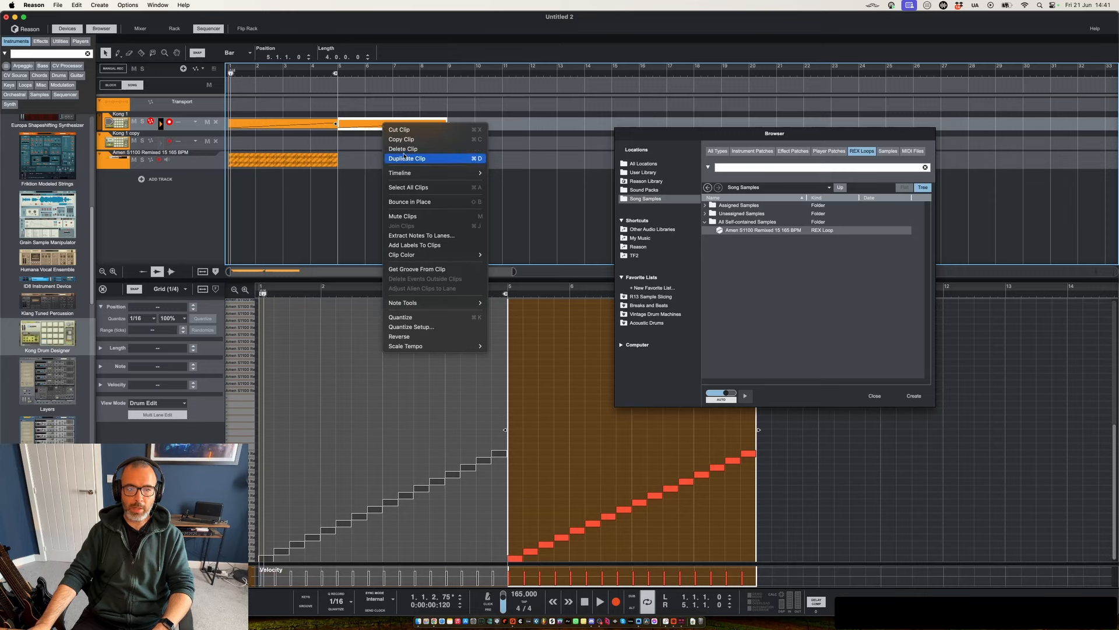
pyautogui.moveTo(435, 304)
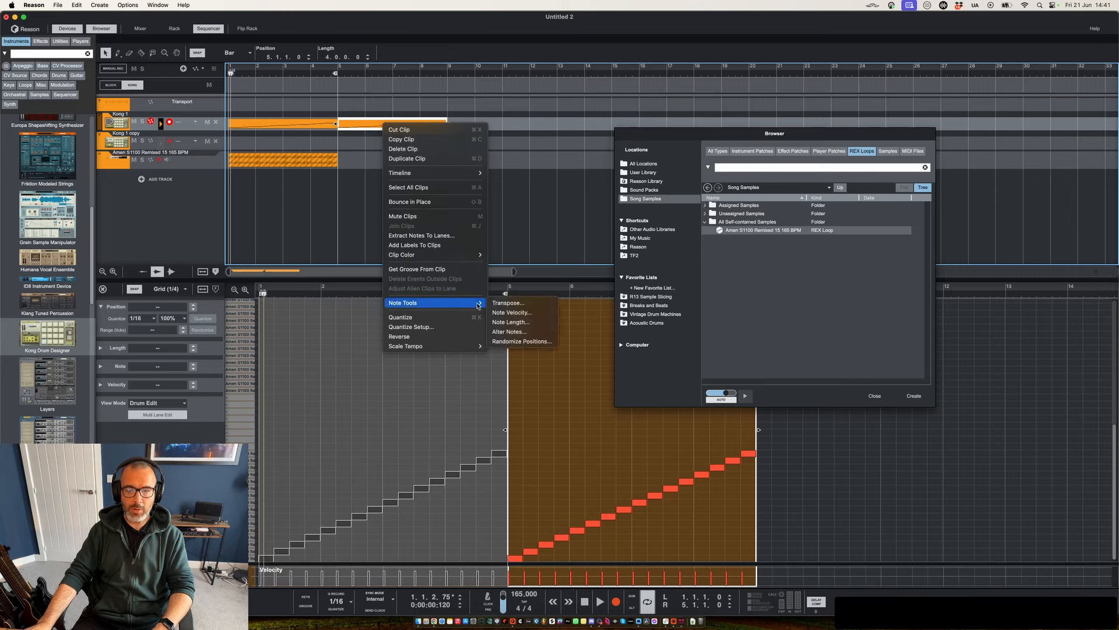
pyautogui.click(501, 331)
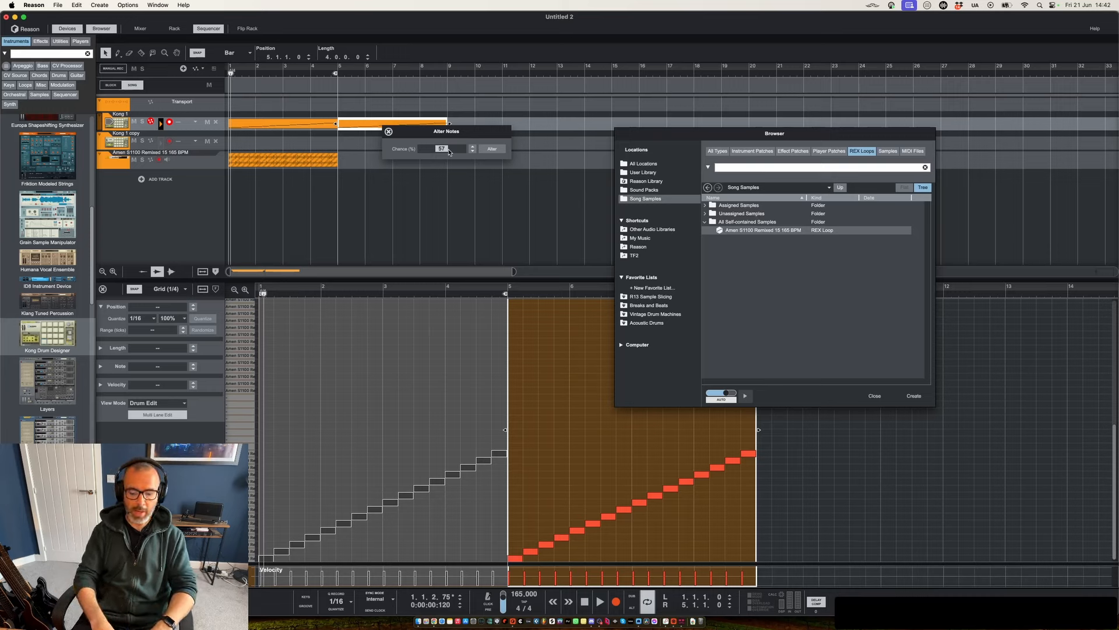
pyautogui.click(492, 148)
pyautogui.click(389, 132)
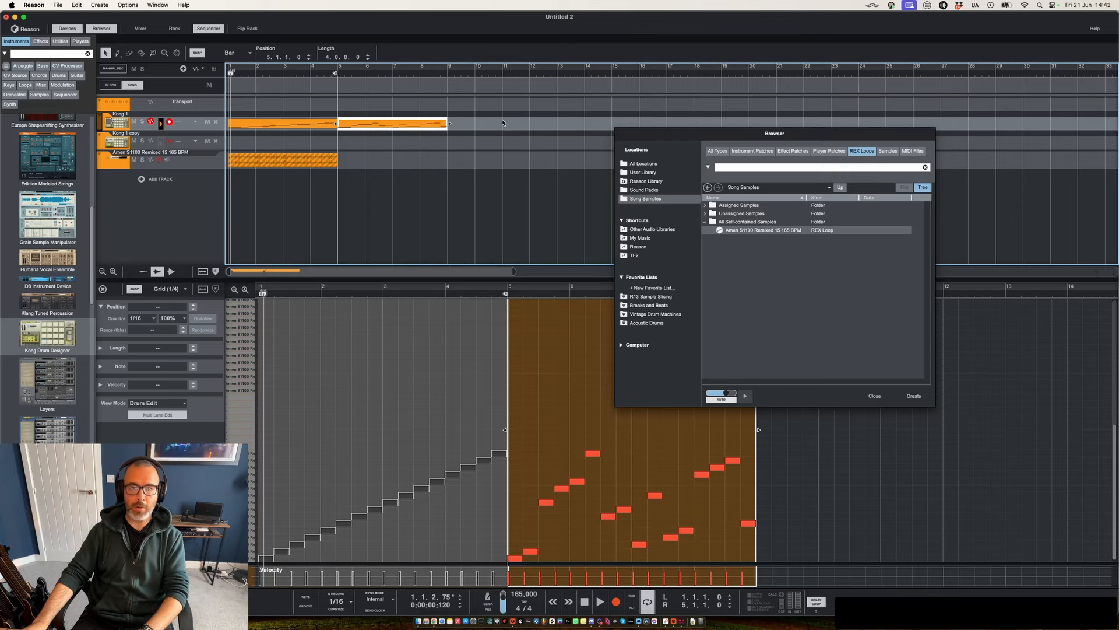
# Set the loop range from bar 1 to bar 9 around both Kong 1 clips and play them
pyautogui.click(315, 123)
pyautogui.press('space')
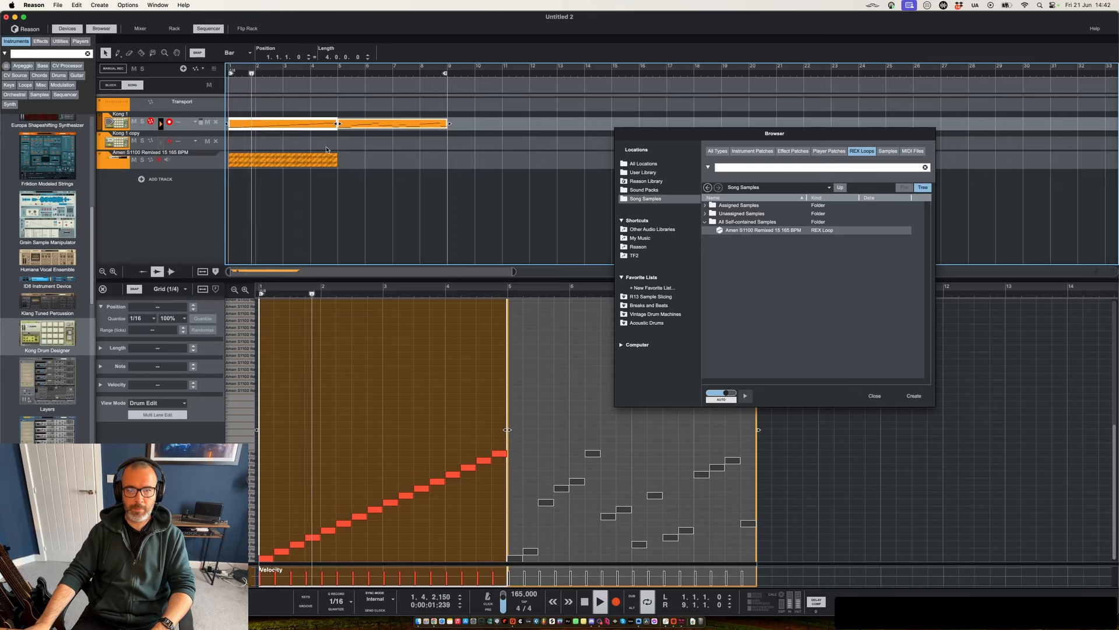
pyautogui.click(392, 182)
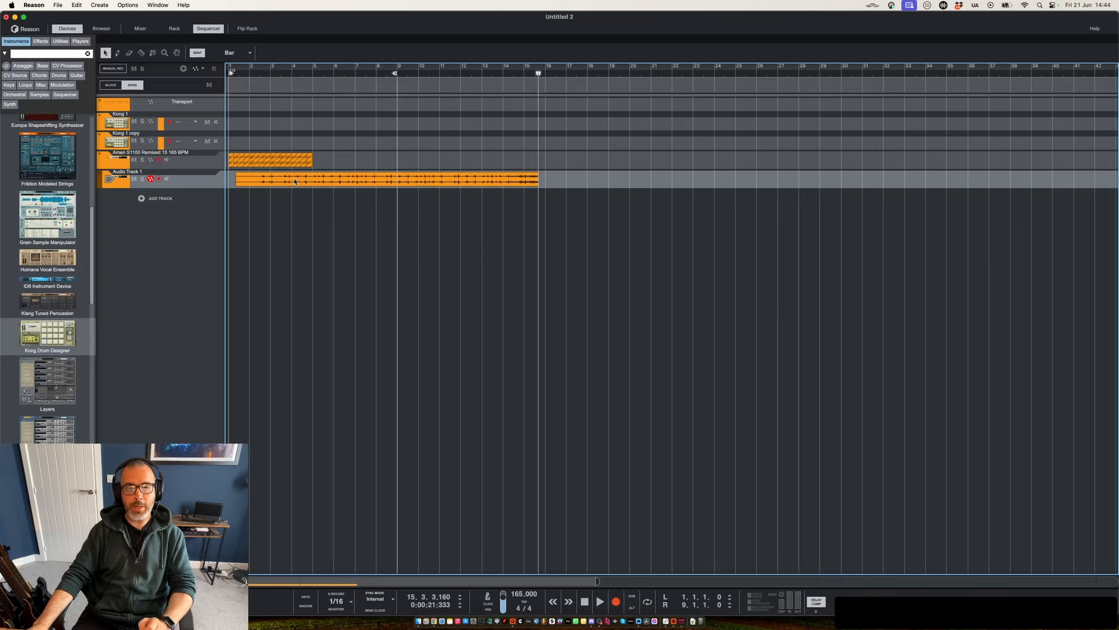
# Play the recorded clip on Audio Track 1 from near its beginning
pyautogui.click(295, 181)
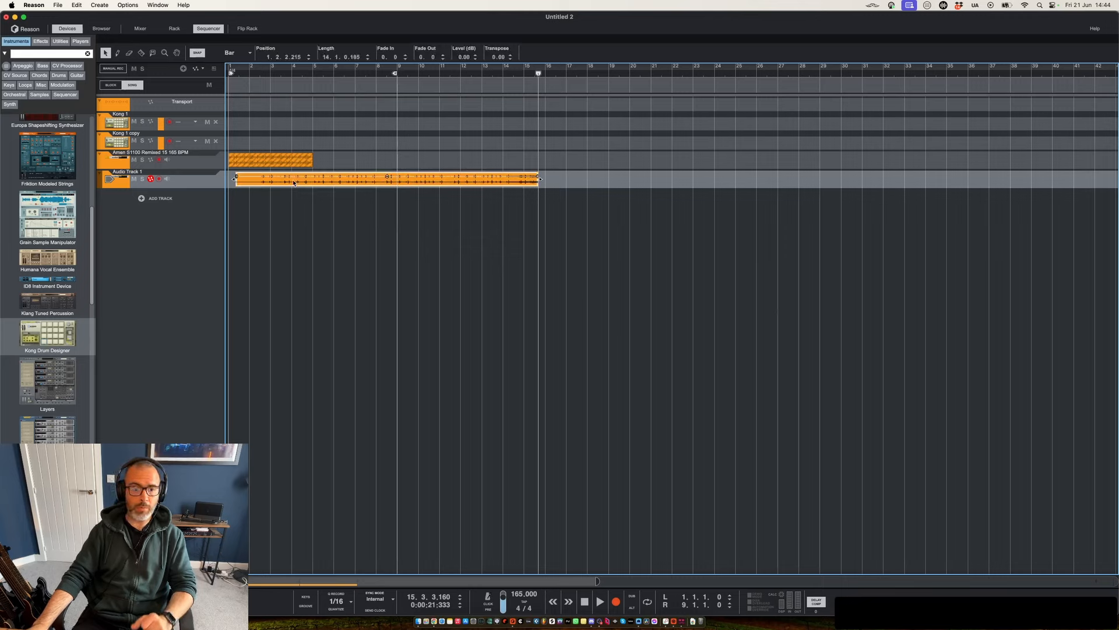
pyautogui.click(272, 74)
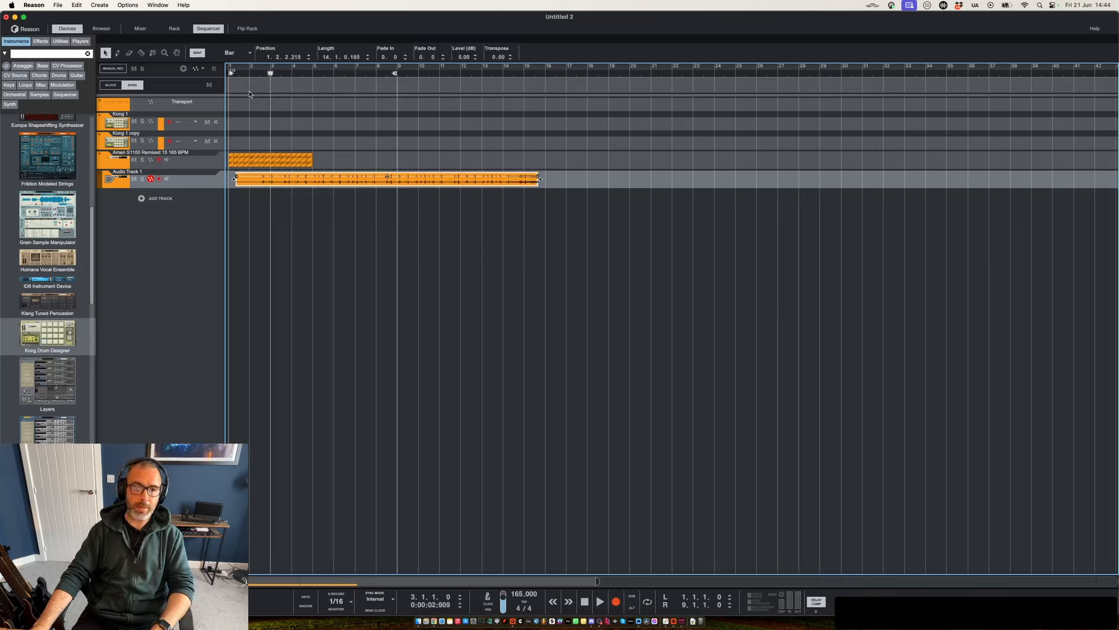
pyautogui.click(239, 74)
pyautogui.press('space')
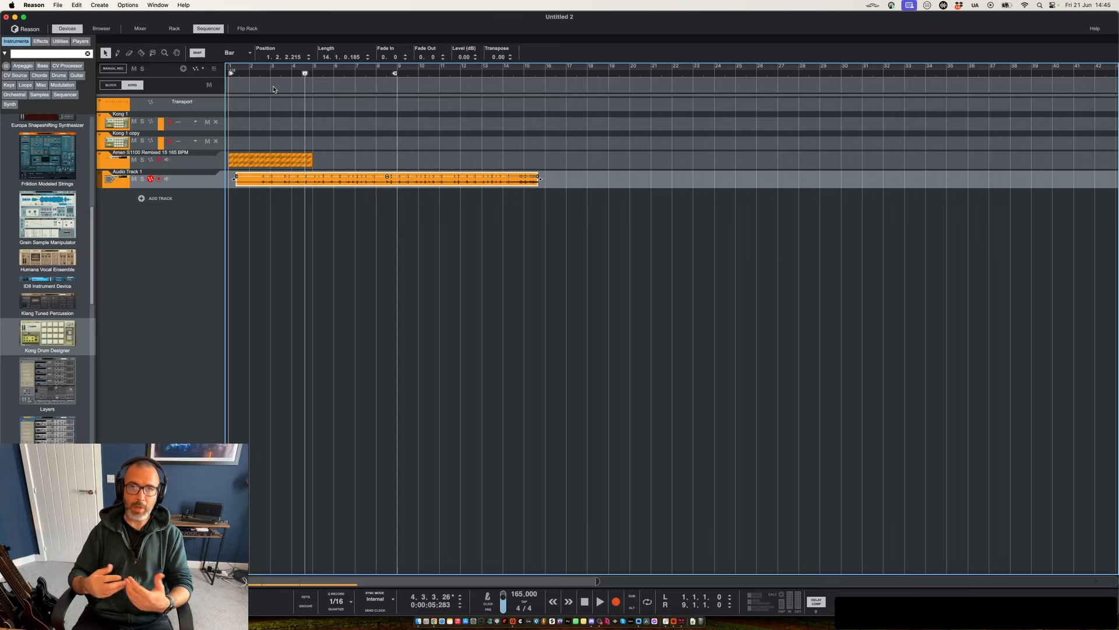
# Open the Audio Track 1 recording and split it with the Razor tool at about bar 2.3 and just past bar 9
pyautogui.doubleClick(301, 183)
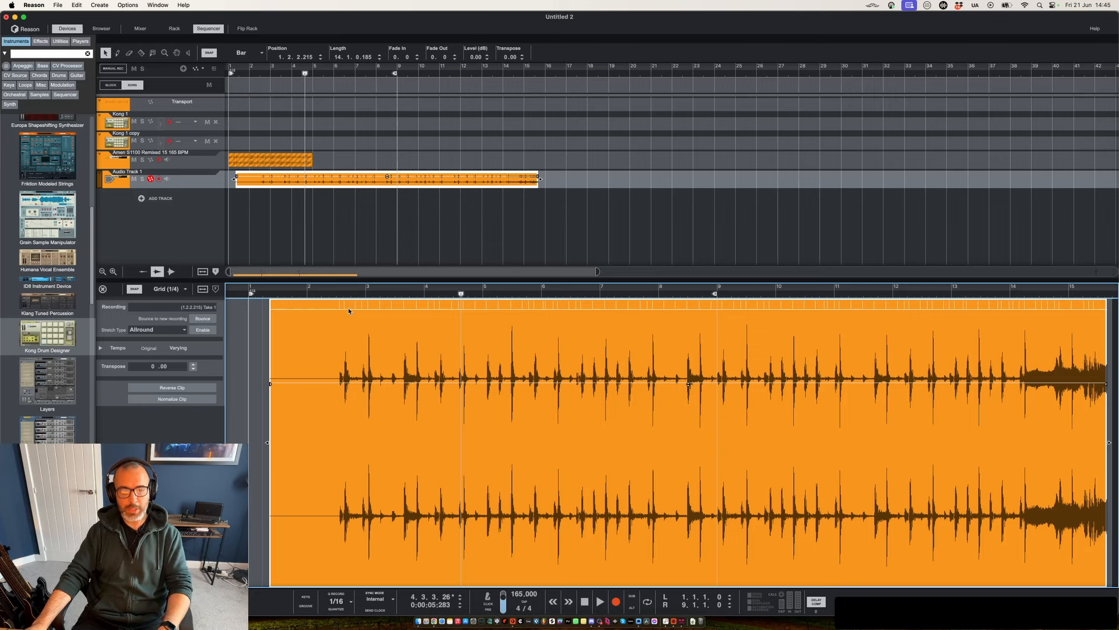
pyautogui.press('r')
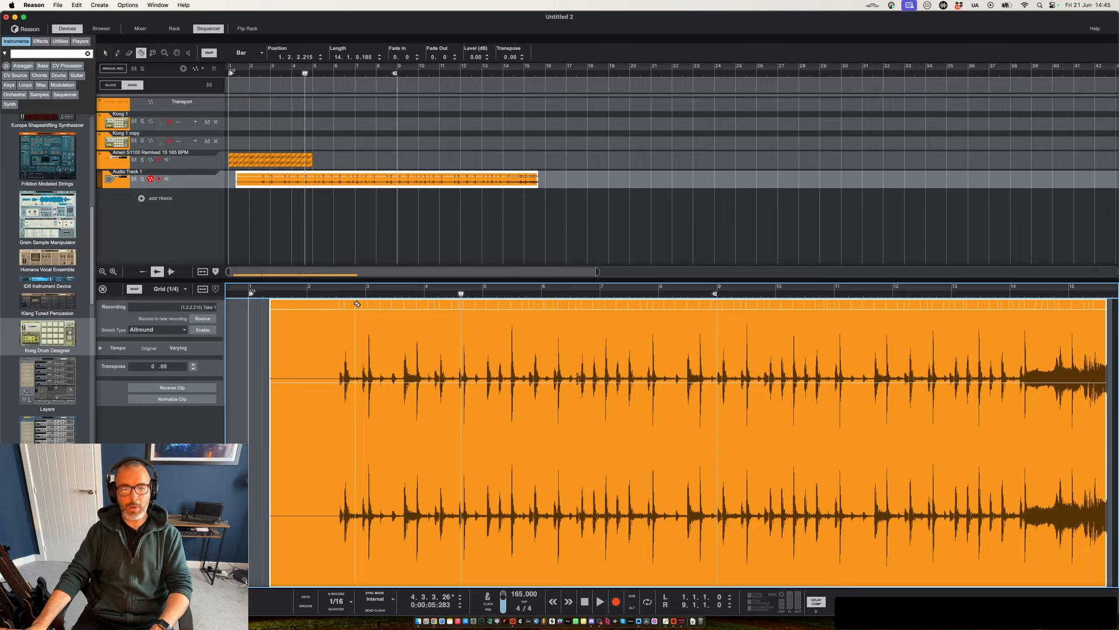
pyautogui.rightClick(367, 305)
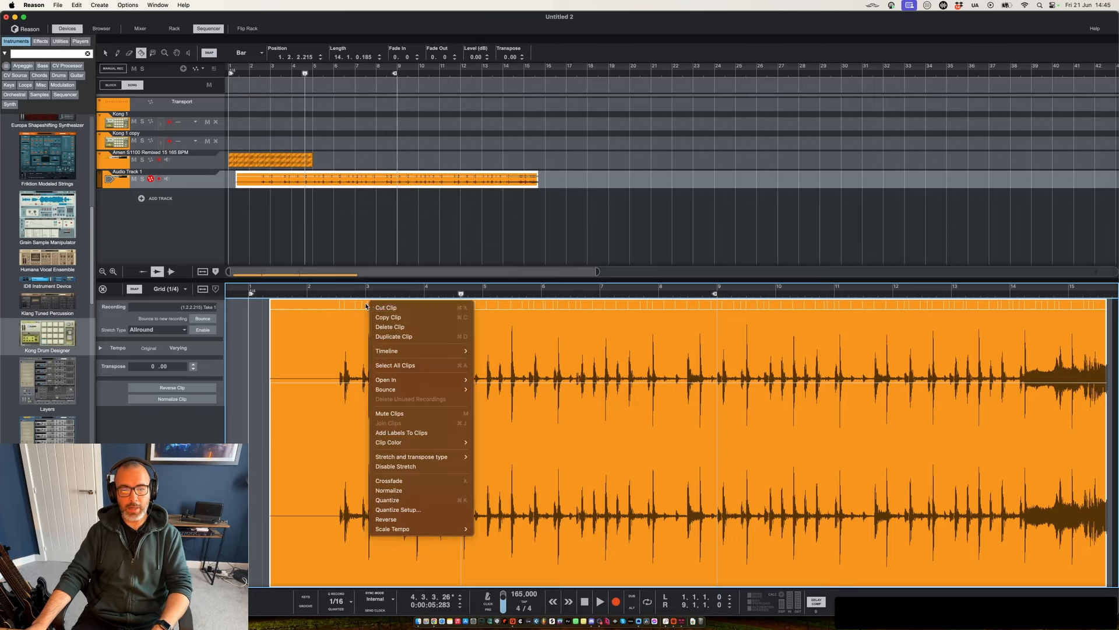
pyautogui.click(366, 306)
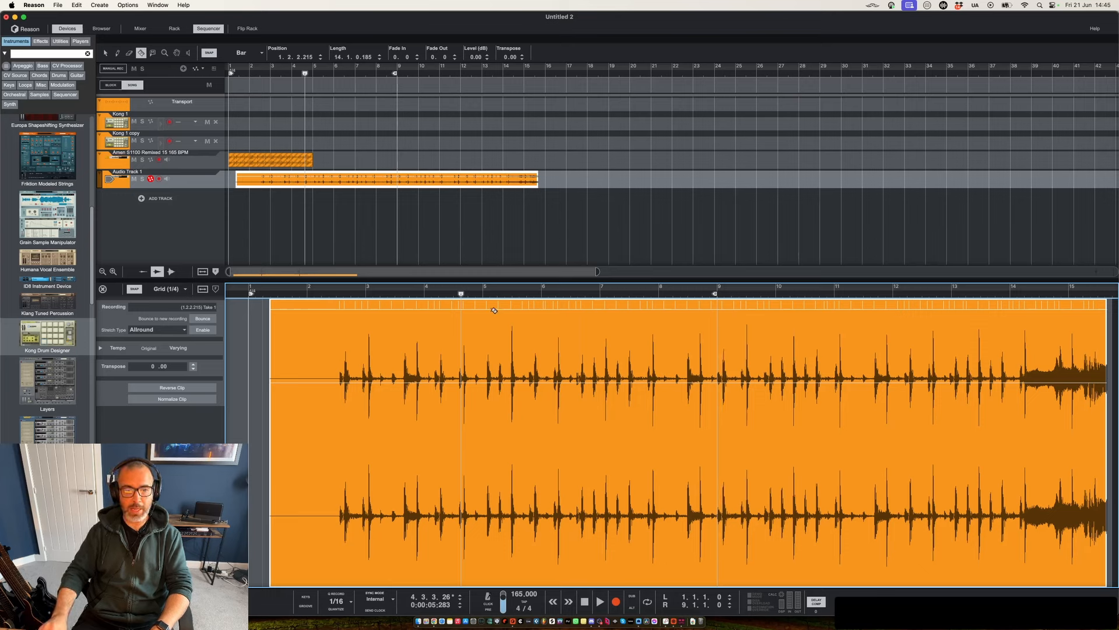
pyautogui.press('space')
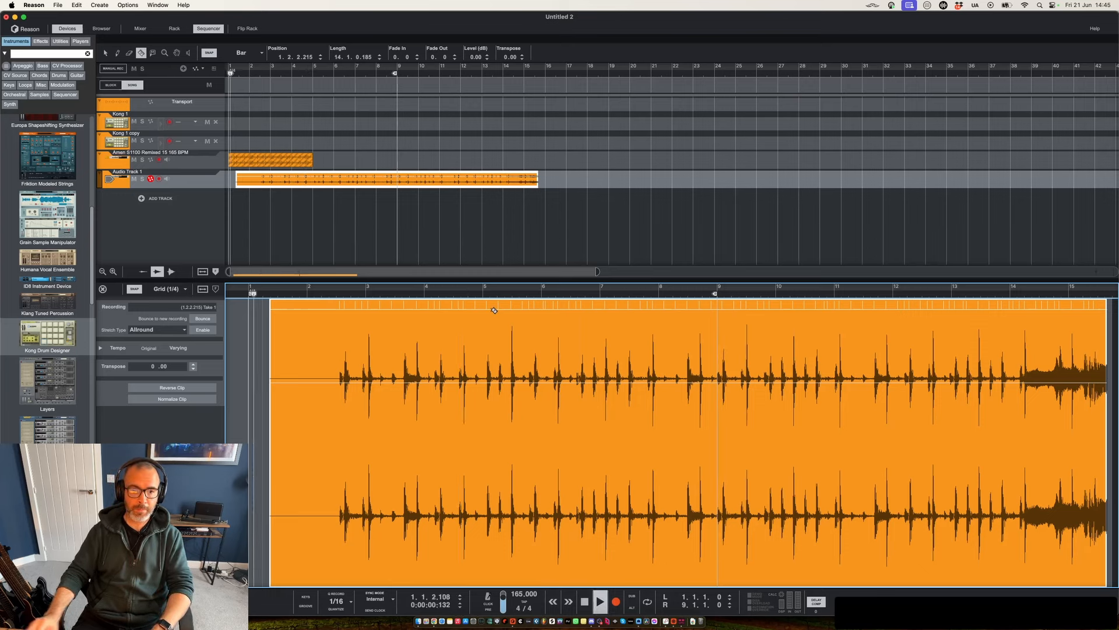
pyautogui.click(345, 303)
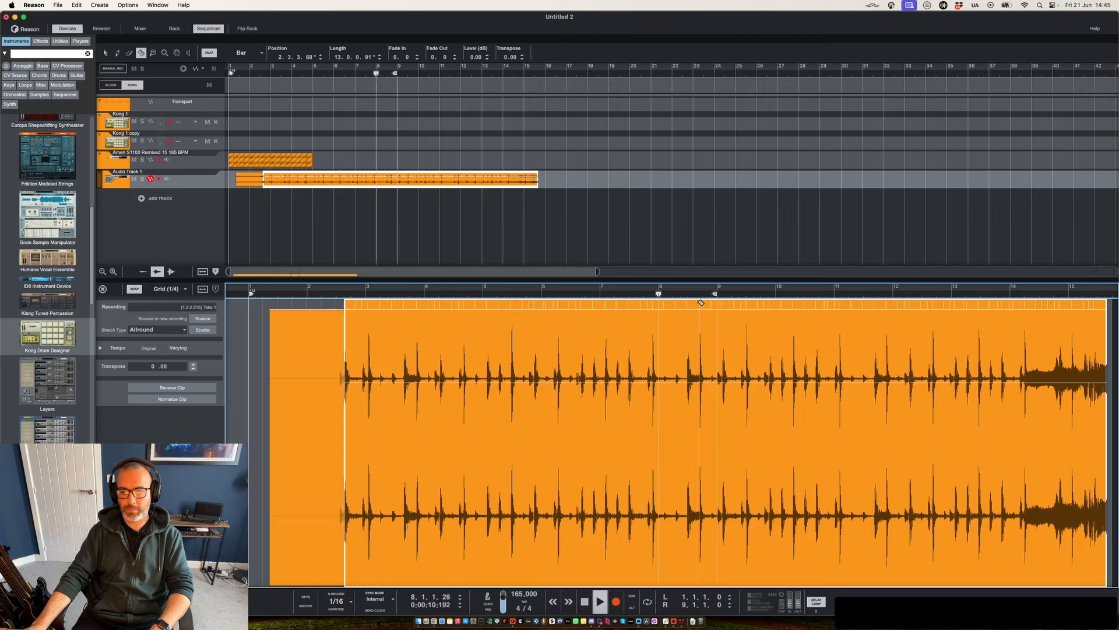
pyautogui.press('space')
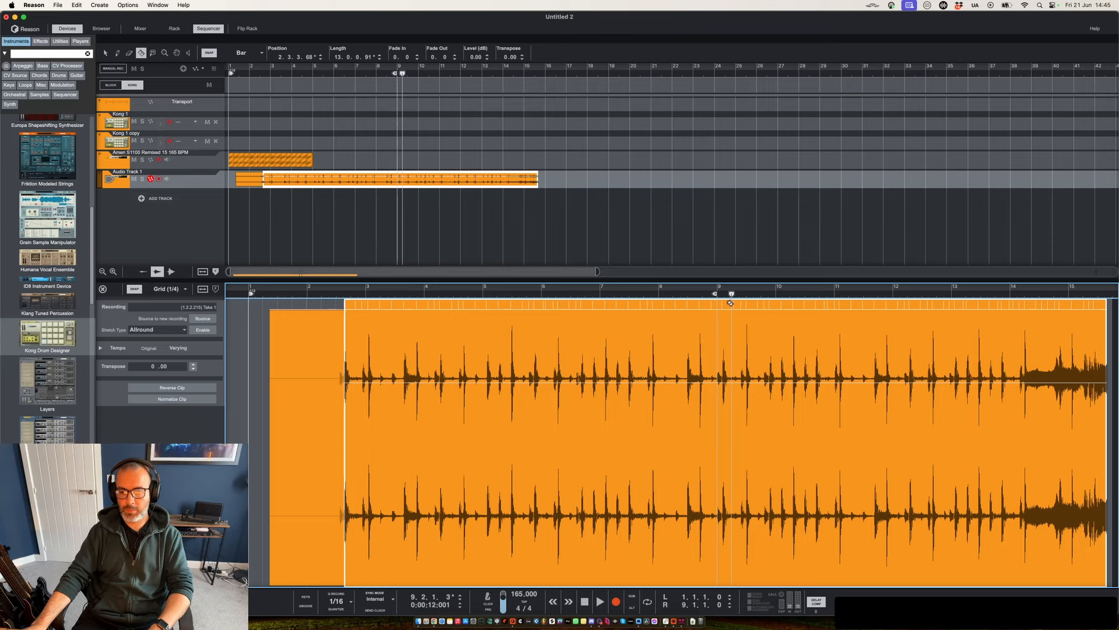
pyautogui.click(723, 302)
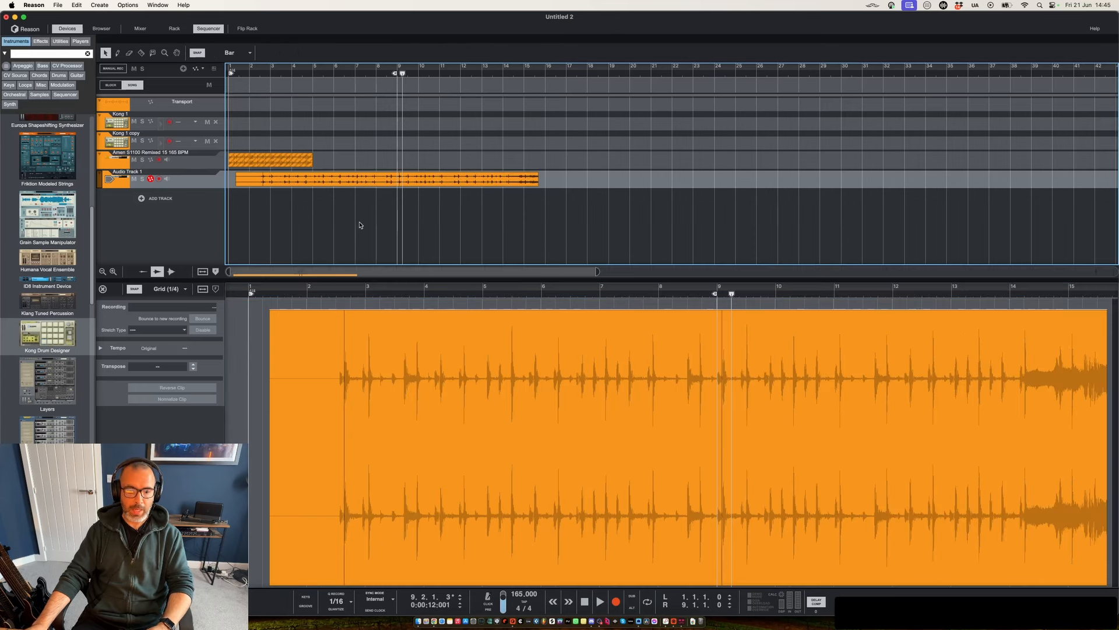
# Delete the pieces before and after the wanted section of Audio Track 1 and move the remaining clip to bar 1
pyautogui.press('q')
pyautogui.click(357, 220)
pyautogui.click(420, 179)
pyautogui.press('Delete')
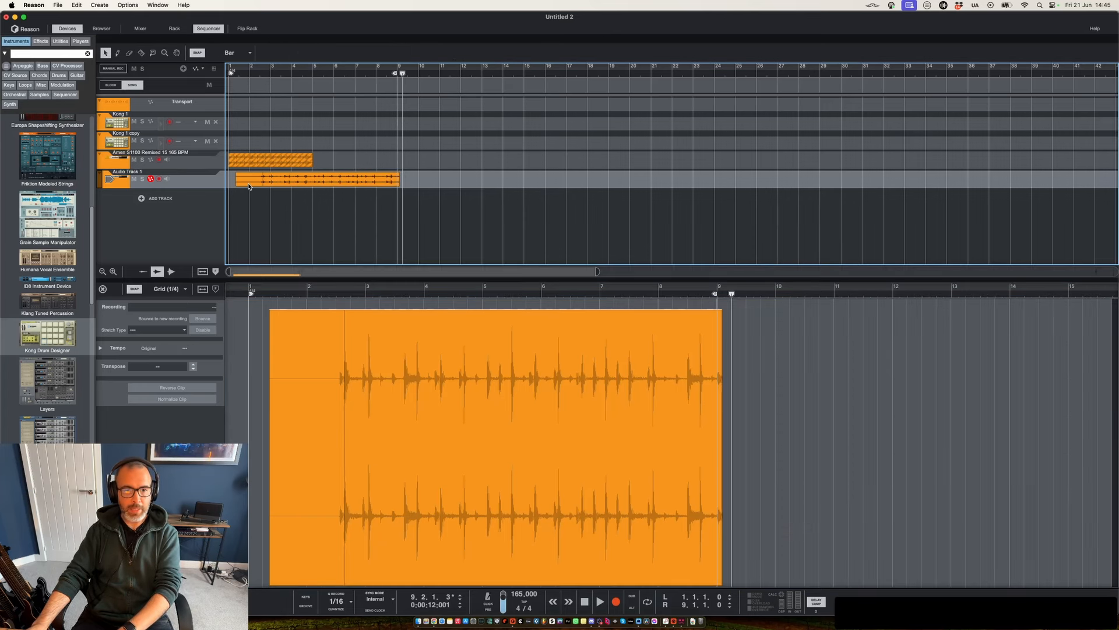
pyautogui.click(249, 181)
pyautogui.press('Delete')
pyautogui.moveTo(268, 180); pyautogui.dragTo(234, 180)
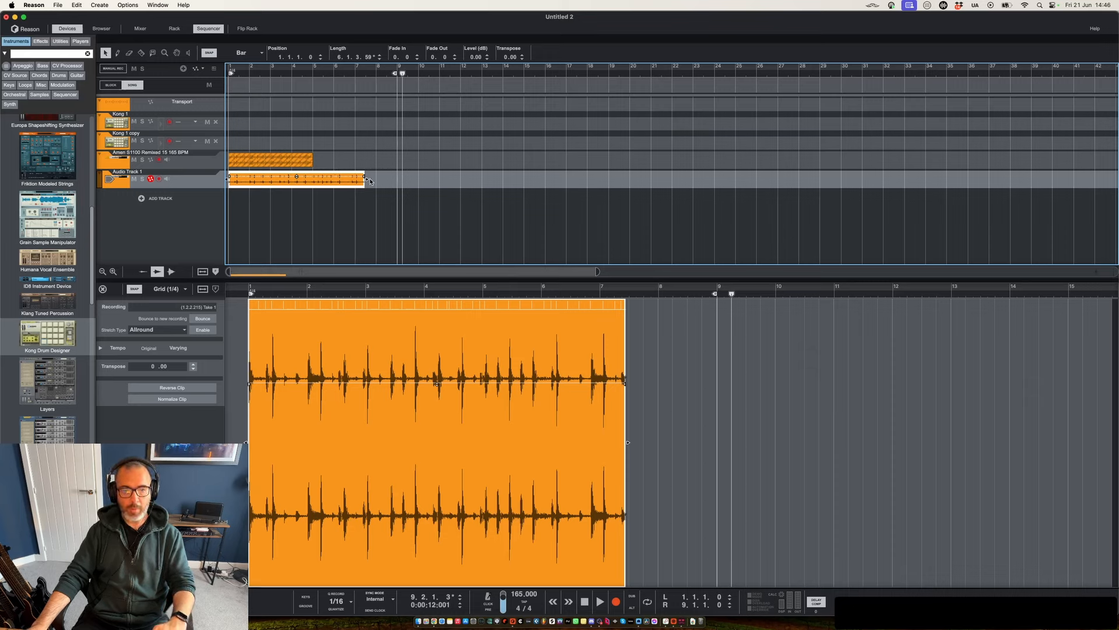
# Time-stretch the Audio Track 1 clip to four bars and play it looped between its ends at 110 BPM
pyautogui.moveTo(367, 180); pyautogui.dragTo(307, 185)
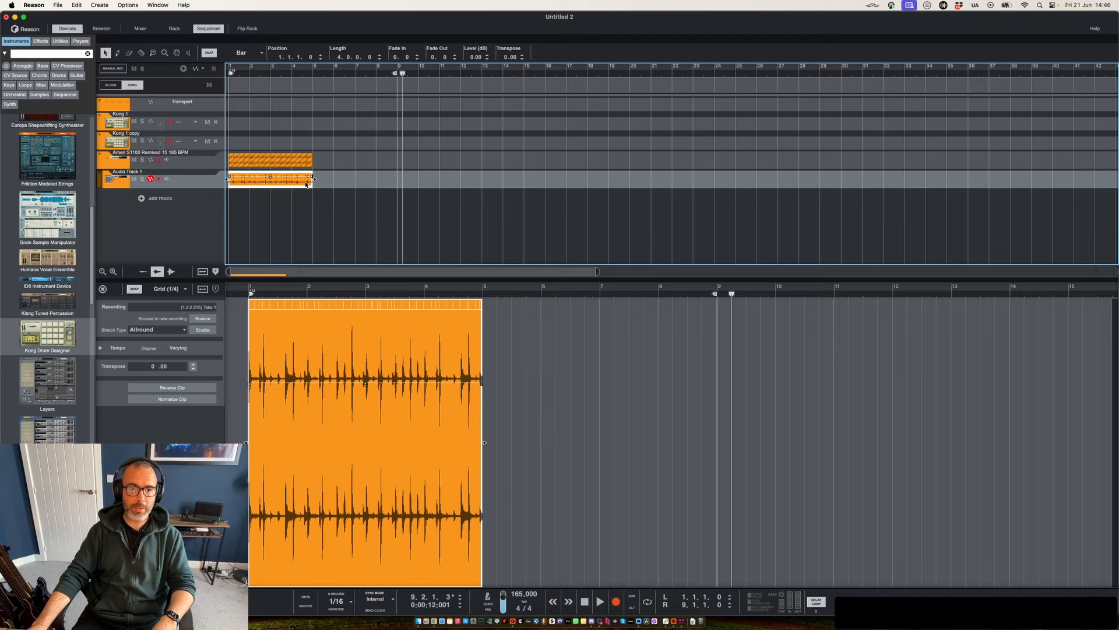
pyautogui.press('space')
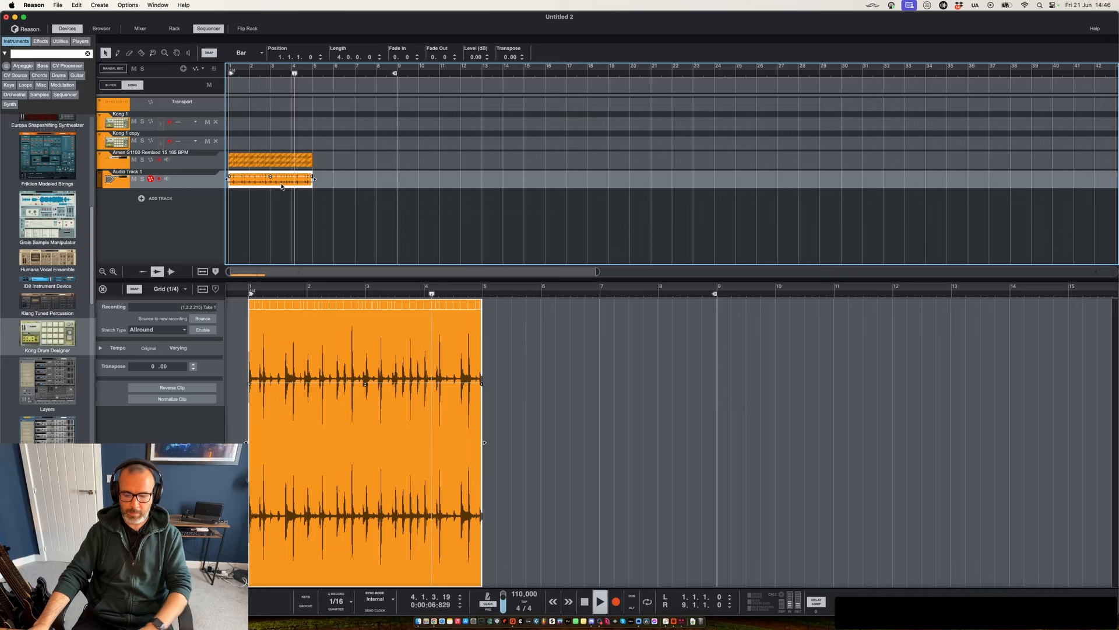
pyautogui.press('p')
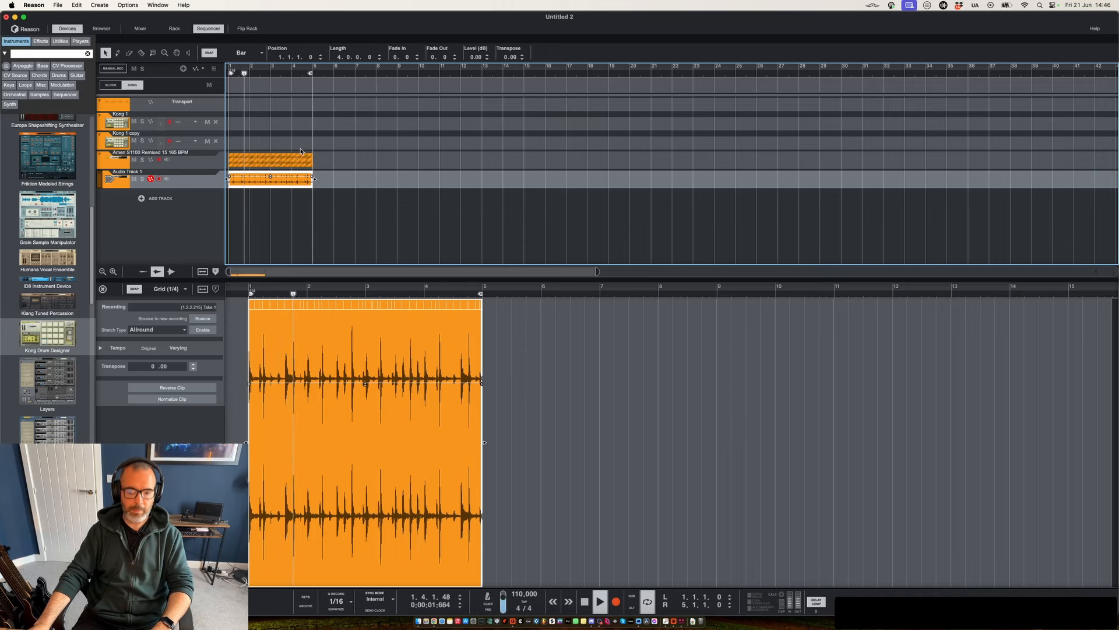
pyautogui.press('h')
pyautogui.press('h')
pyautogui.press('h')
pyautogui.press('h')
pyautogui.press('h')
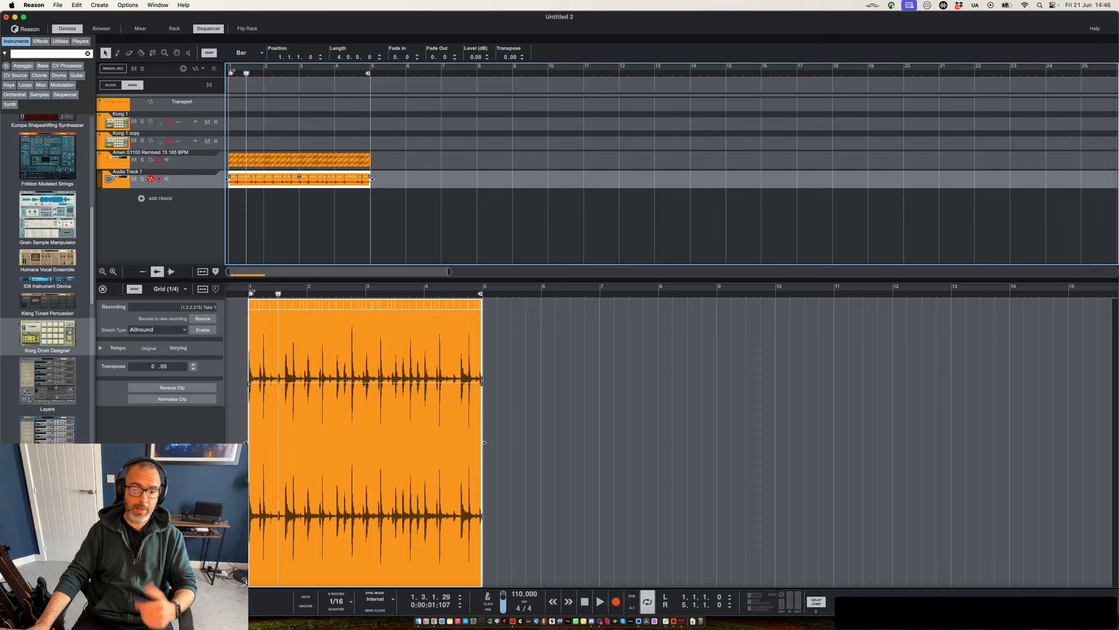
# Open the stretched Audio Track 1 clip for slice editing and bounce it to a REX loop
pyautogui.doubleClick(315, 433)
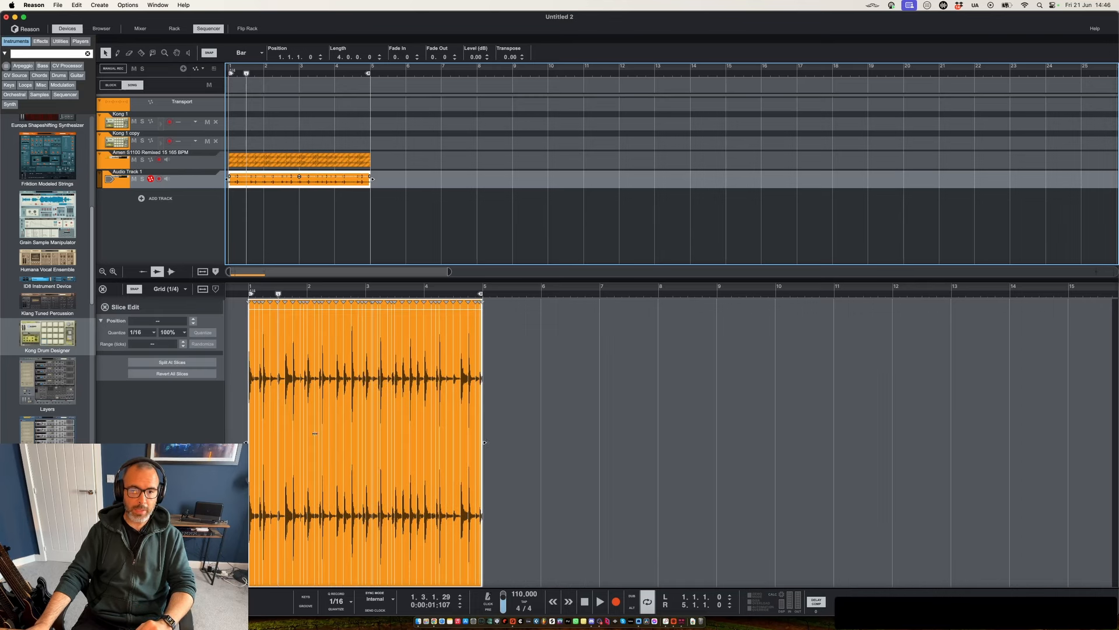
pyautogui.rightClick(345, 384)
pyautogui.moveTo(408, 416)
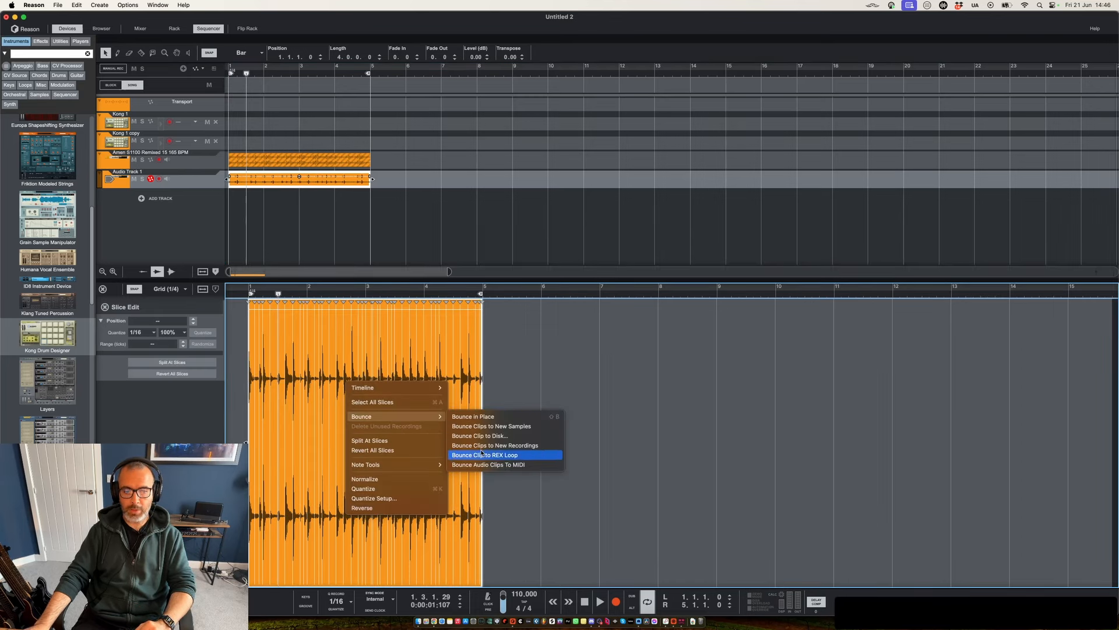
pyautogui.click(482, 454)
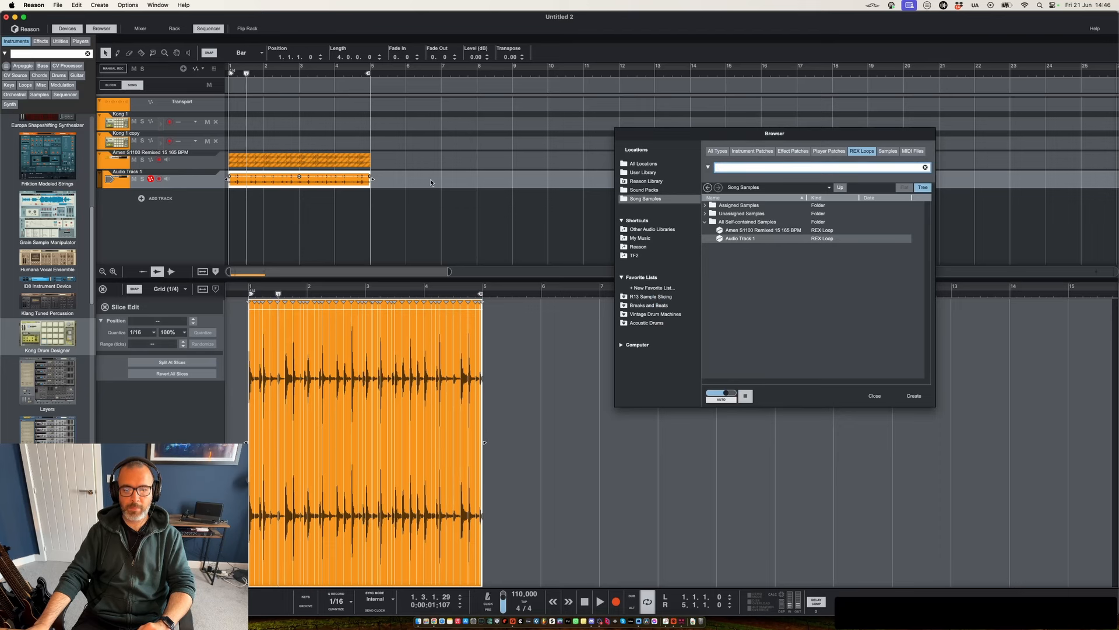
# Show the rack and load the bounced Audio Track 1 REX loop into the first pad's drum module on Kong 1
pyautogui.press('F6')
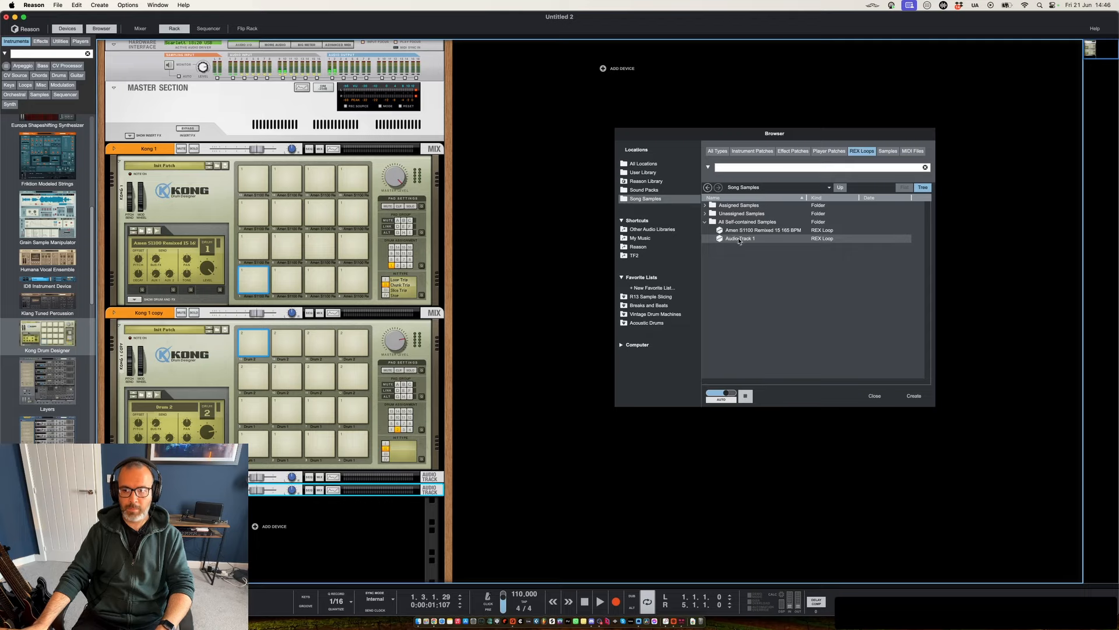
pyautogui.moveTo(741, 241); pyautogui.dragTo(252, 282)
pyautogui.click(233, 290)
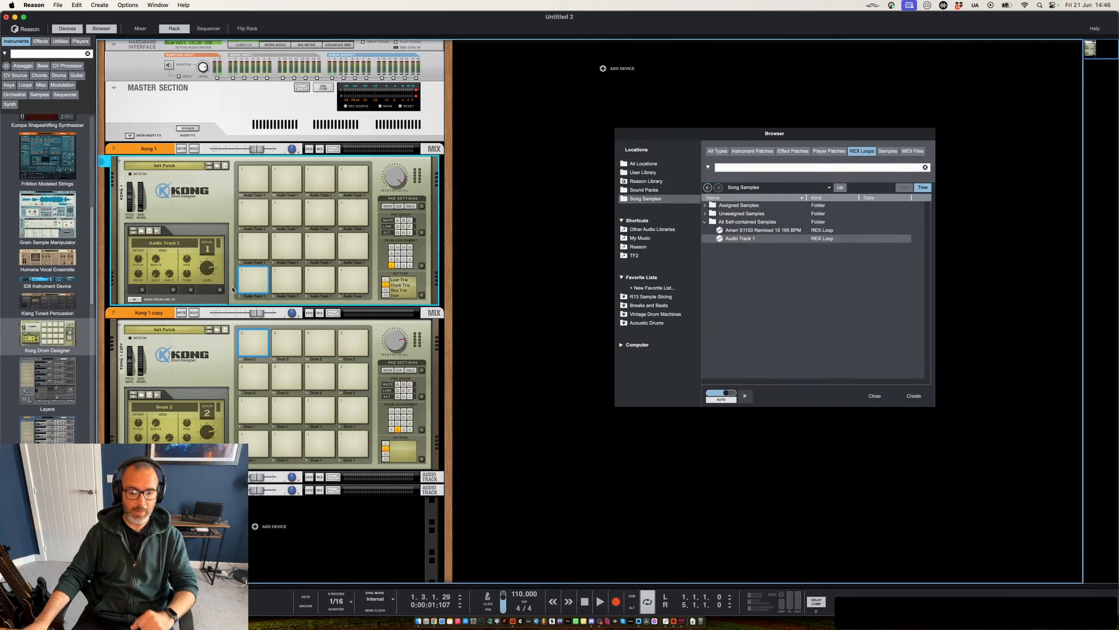
pyautogui.click(102, 165)
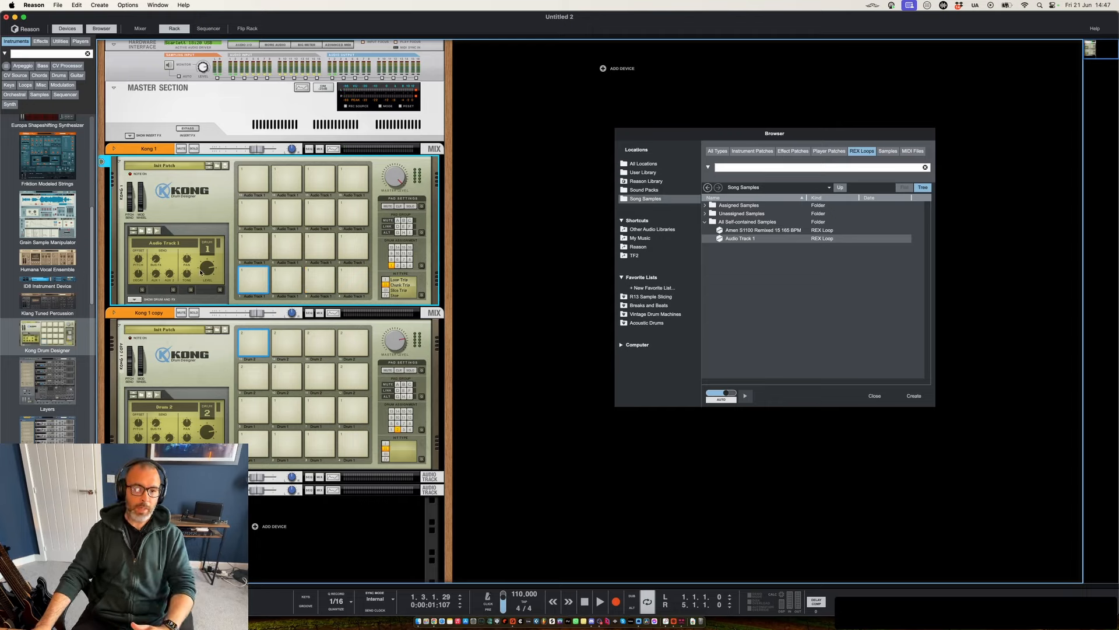
# Show Kong 1's drum and FX section and turn down the Nurse Rex module's Pitch
pyautogui.click(134, 300)
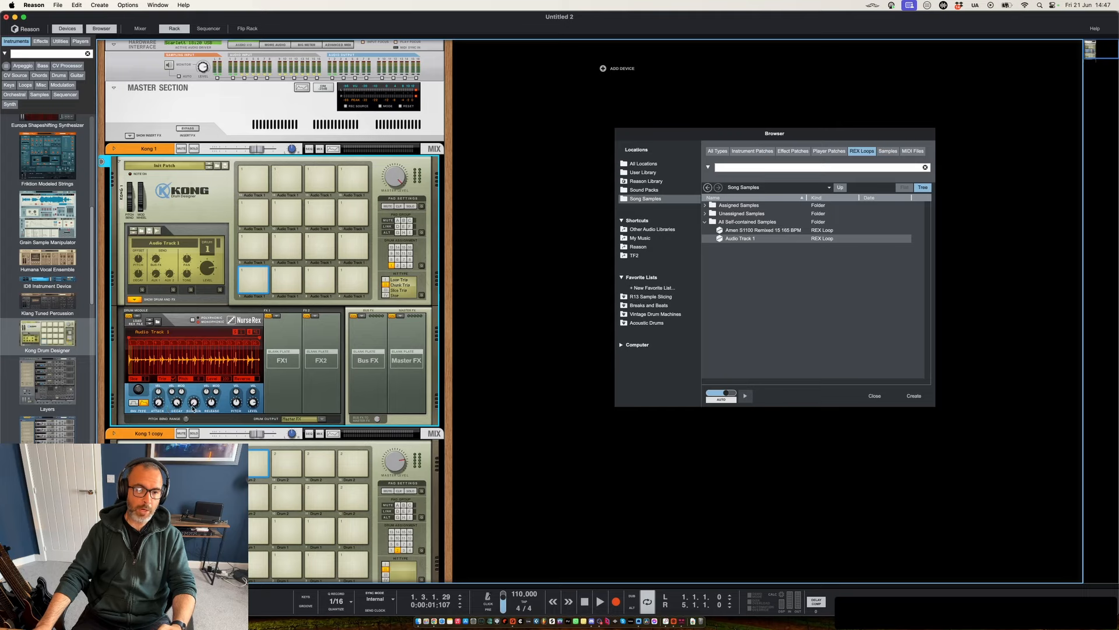
pyautogui.moveTo(239, 403); pyautogui.dragTo(237, 424)
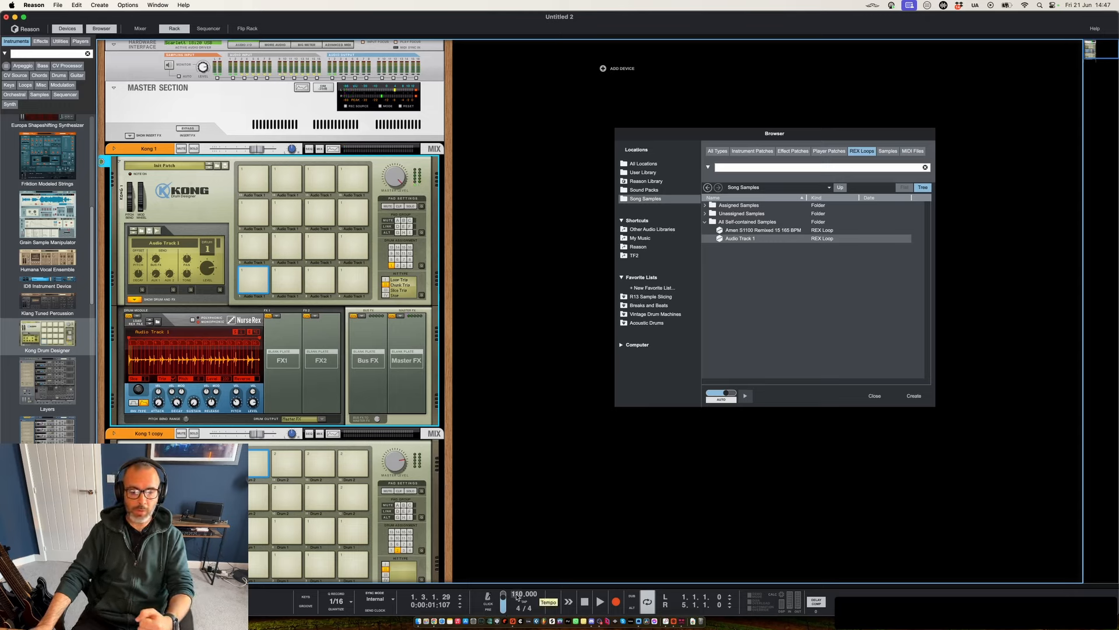
# Raise the song tempo to about 165 BPM
pyautogui.moveTo(516, 594); pyautogui.dragTo(523, 501)
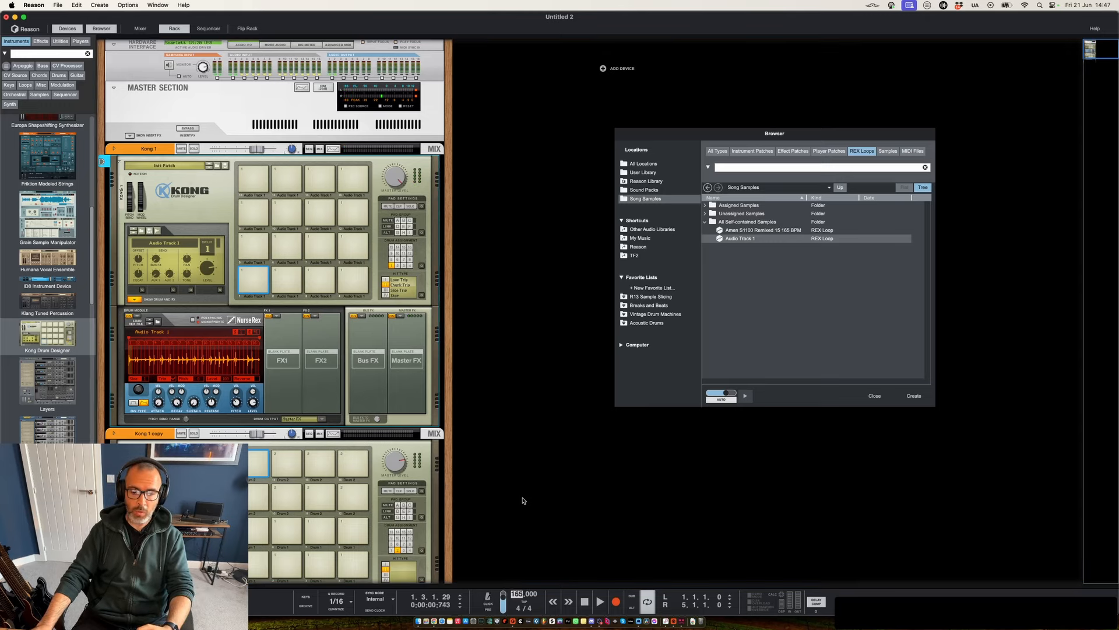